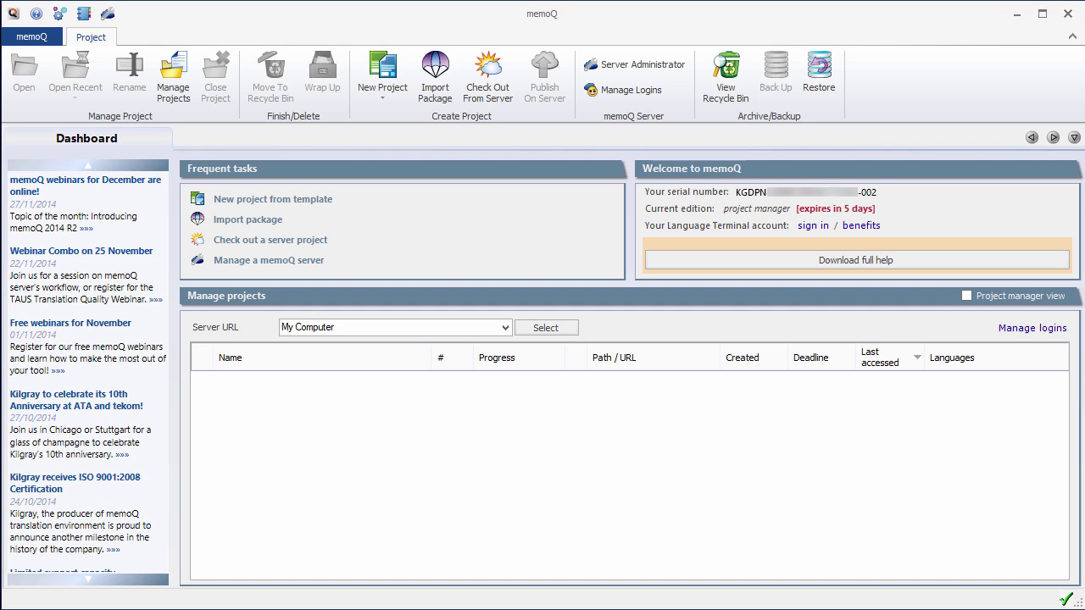
- Create a blank project 'Suunto en-fr' from English (United Kingdom) into French (France)
click(379, 94)
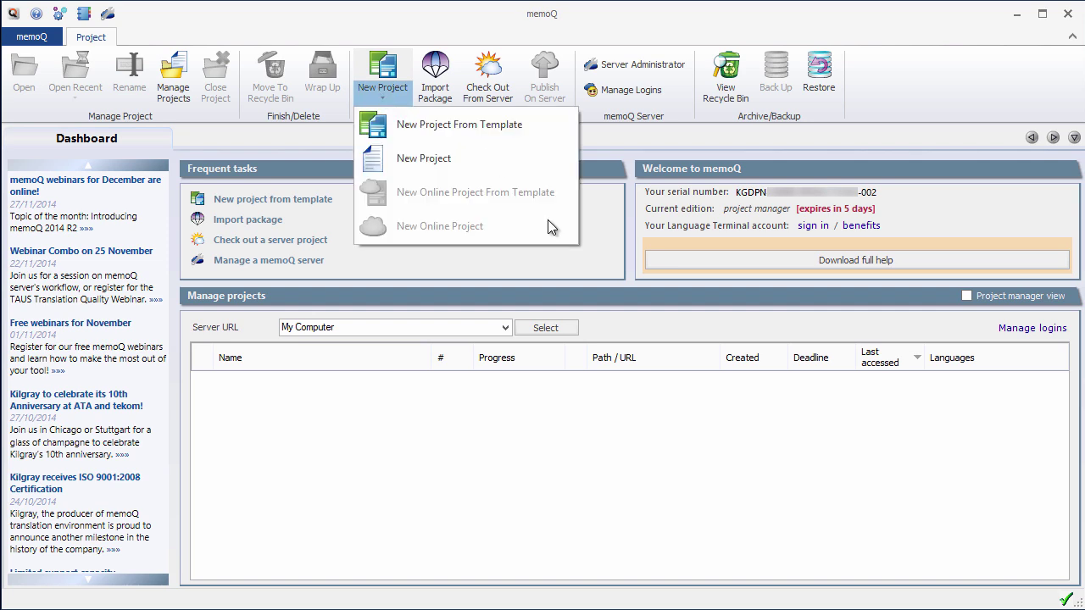
click(461, 164)
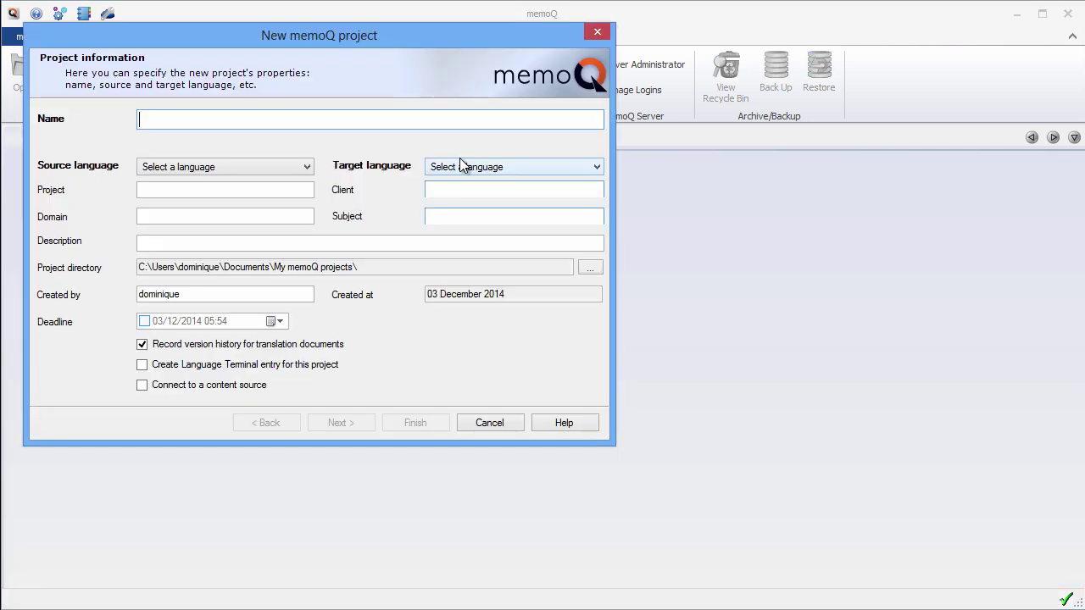
text(Suunto en-fr)
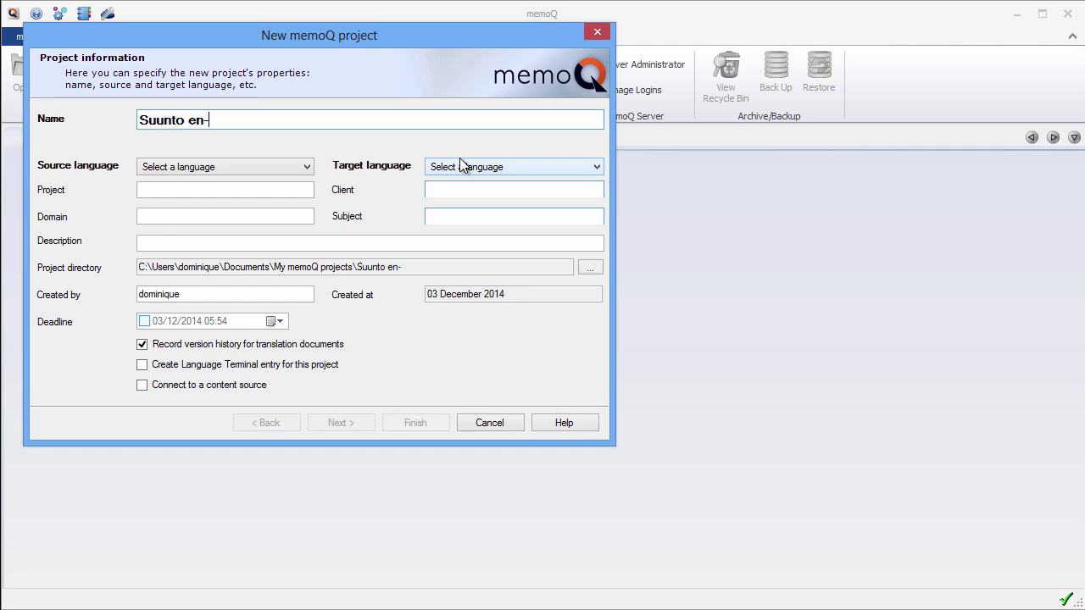
click(312, 166)
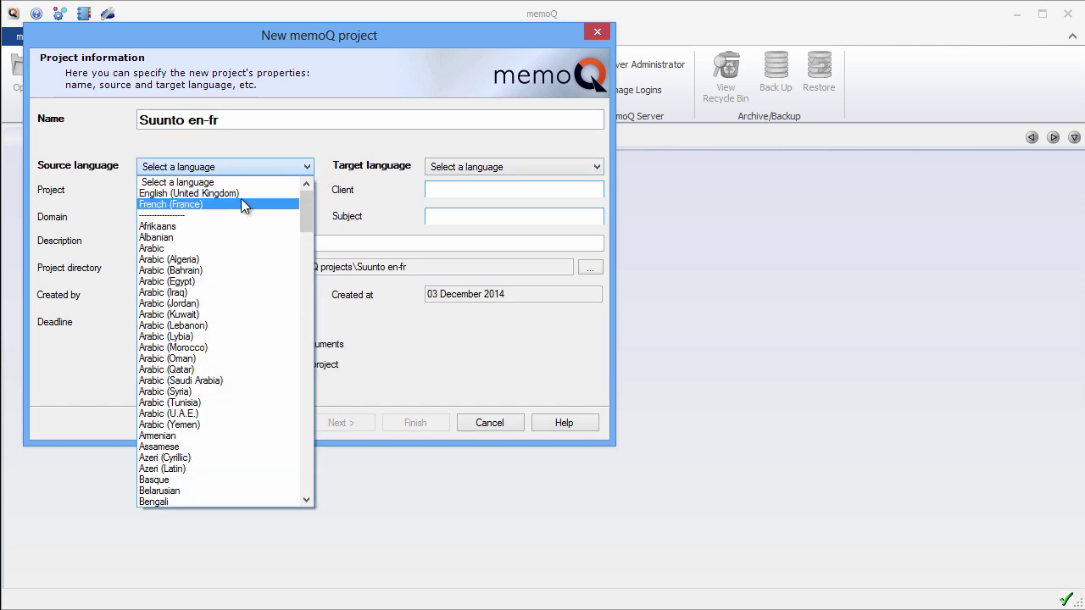
click(241, 194)
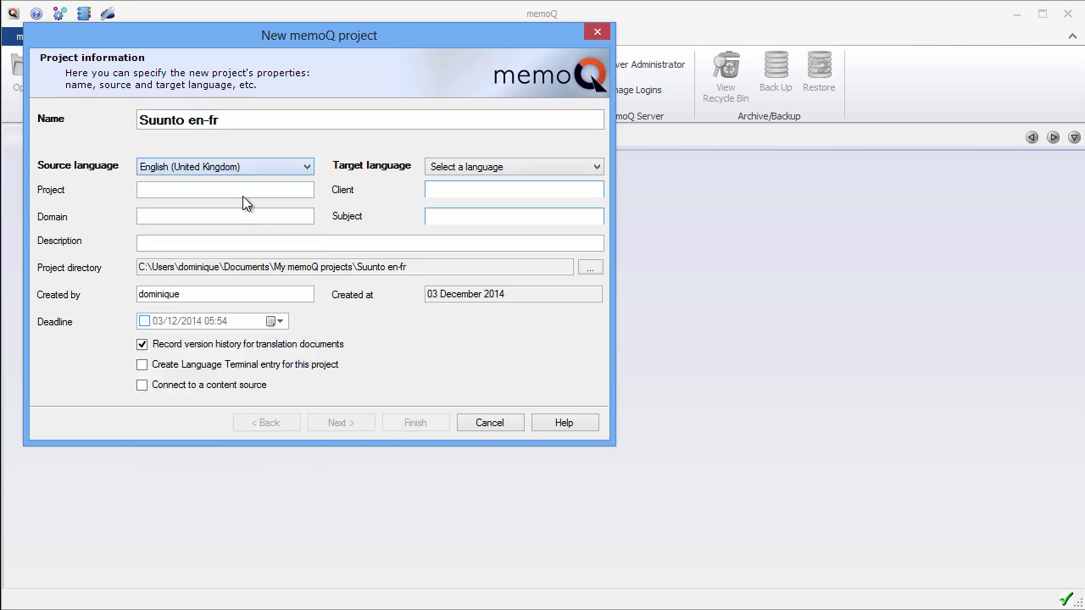
click(590, 171)
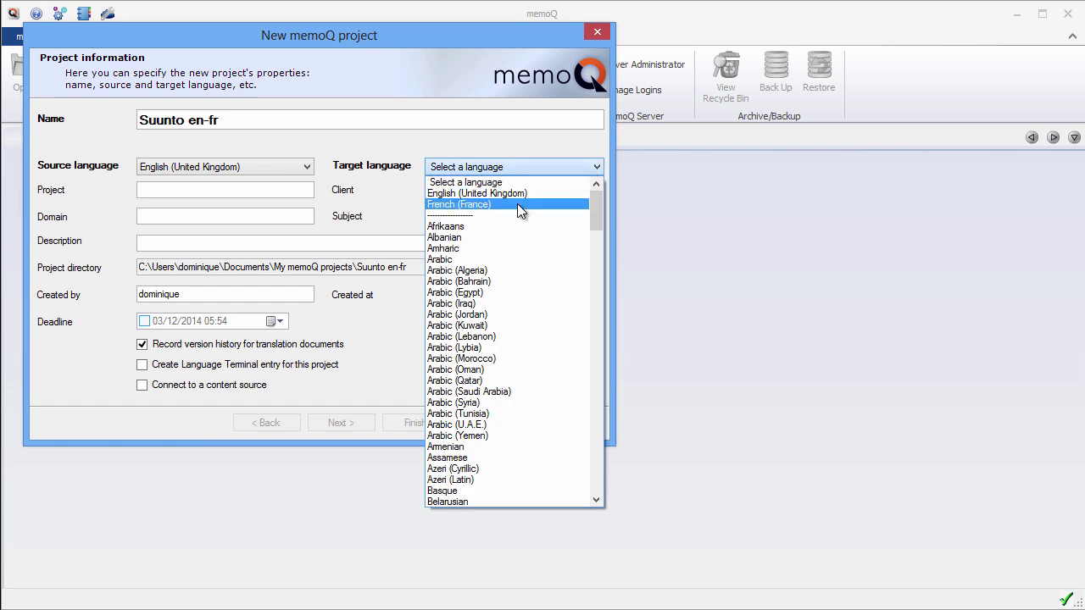
click(520, 206)
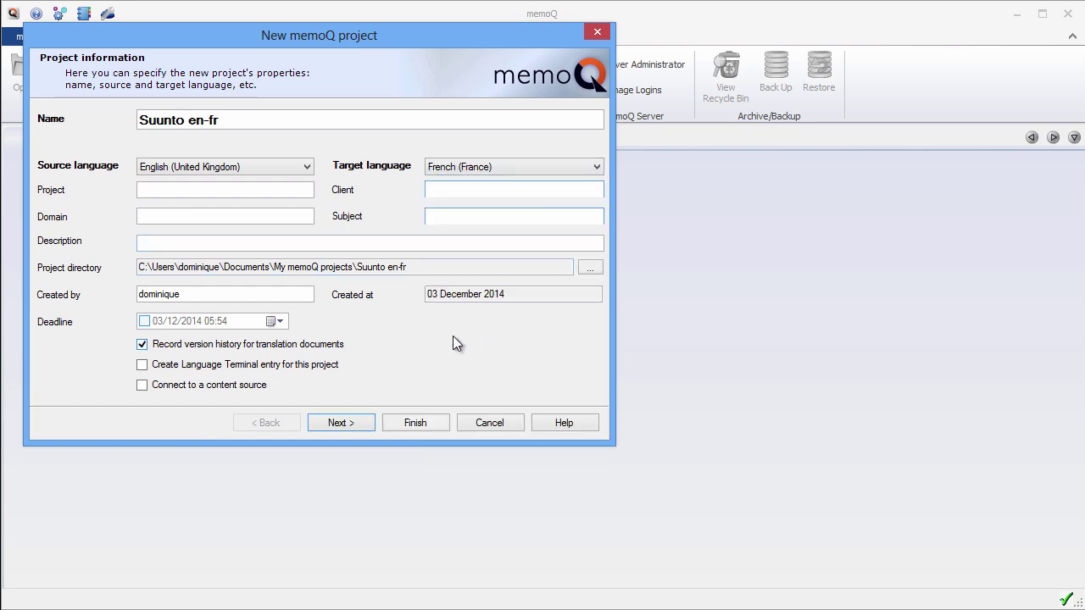
- Import Suunto_Ambit3_Peak_Getting_Started.docx as the project's document to translate
click(346, 420)
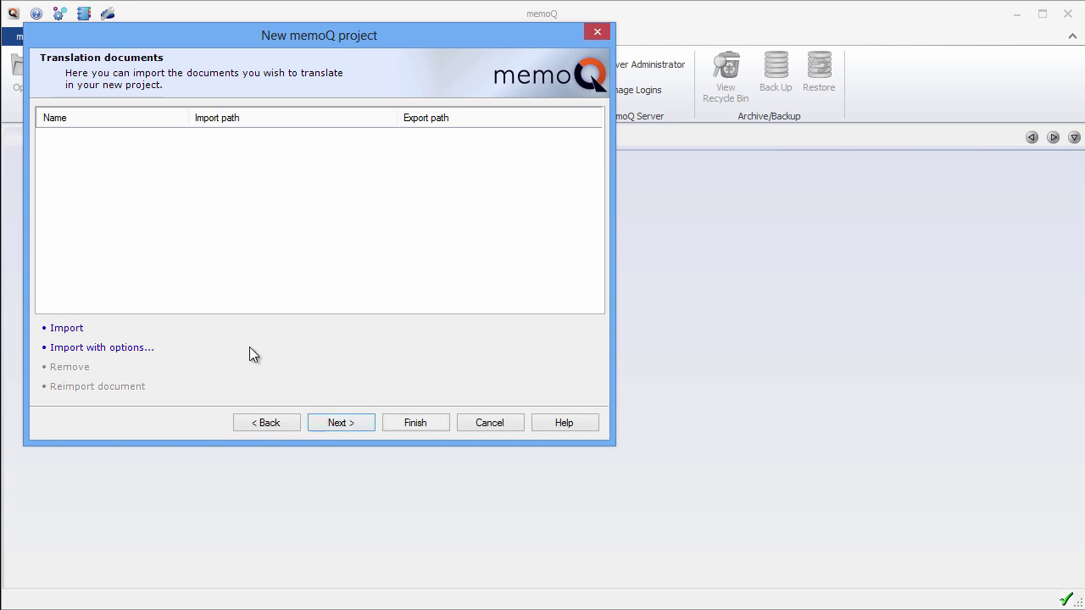
click(74, 330)
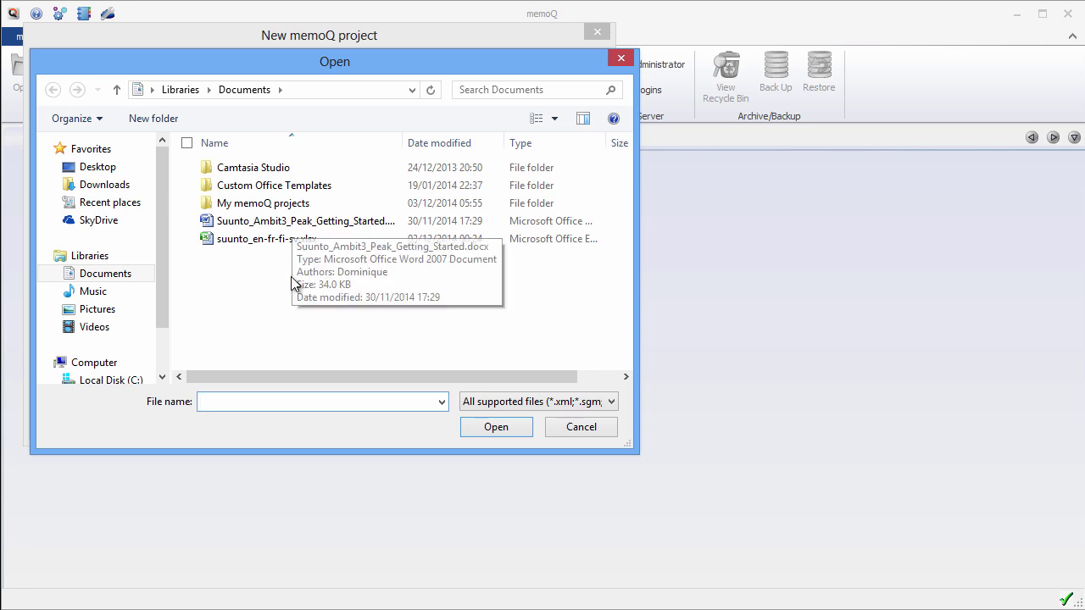
click(301, 222)
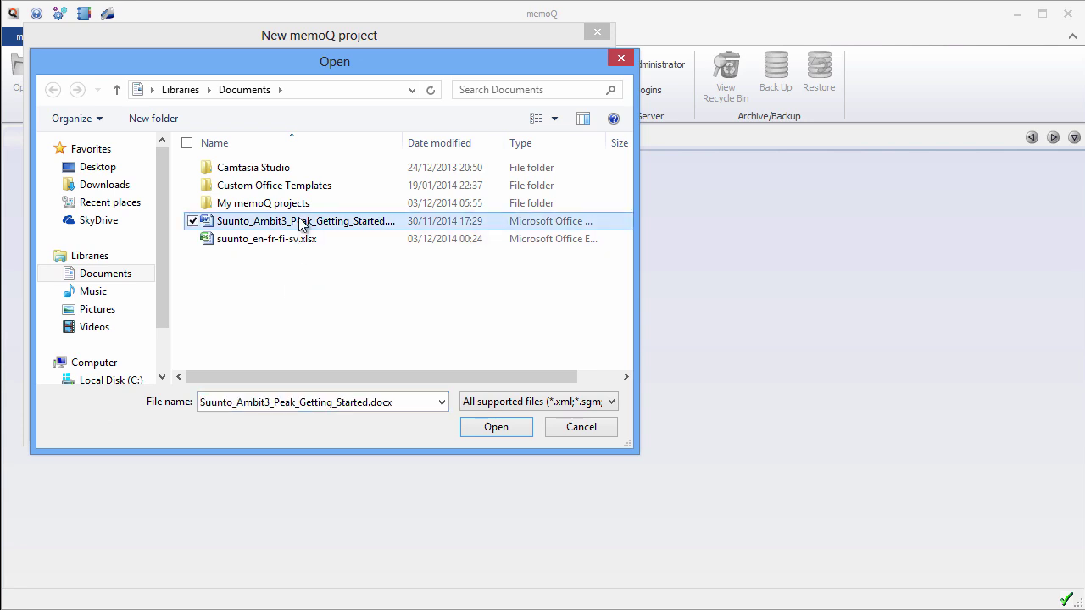
click(487, 428)
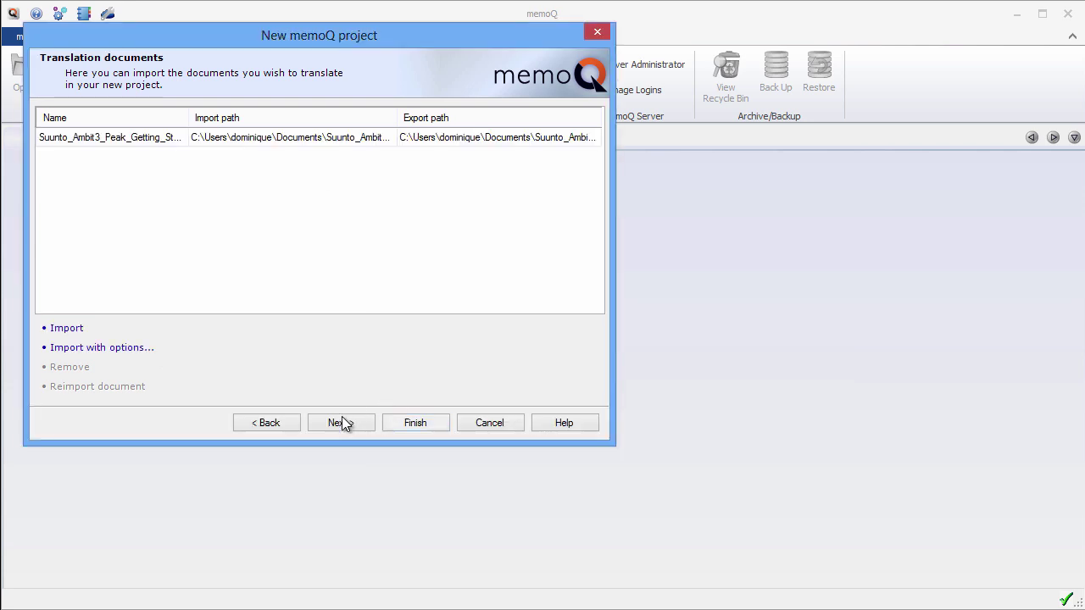
- Create a new local translation memory named 'Suunto en-fr' for the project
click(341, 421)
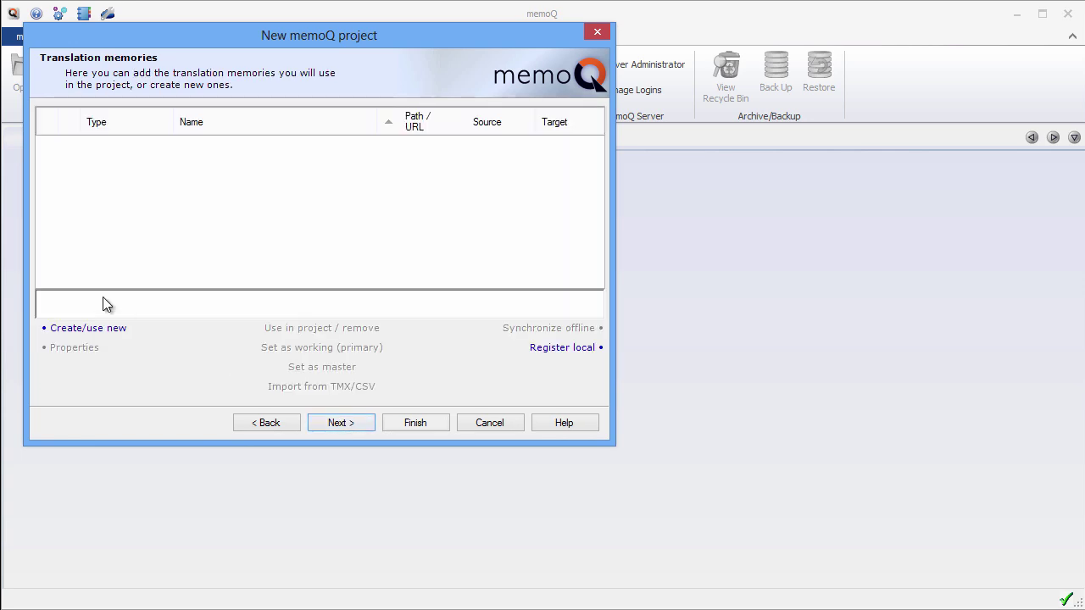
click(76, 331)
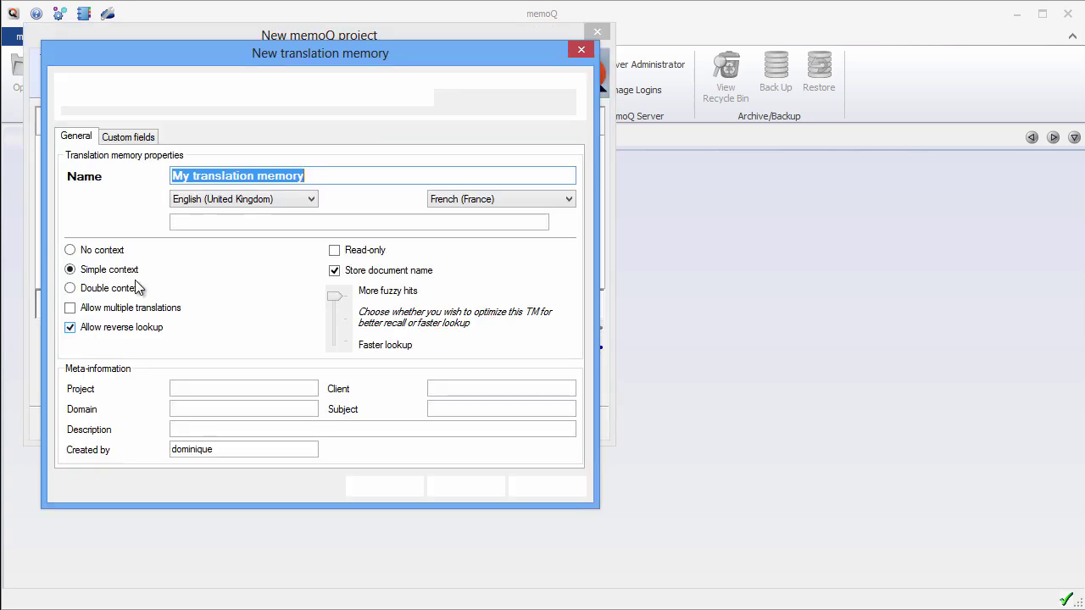
text(Suu)
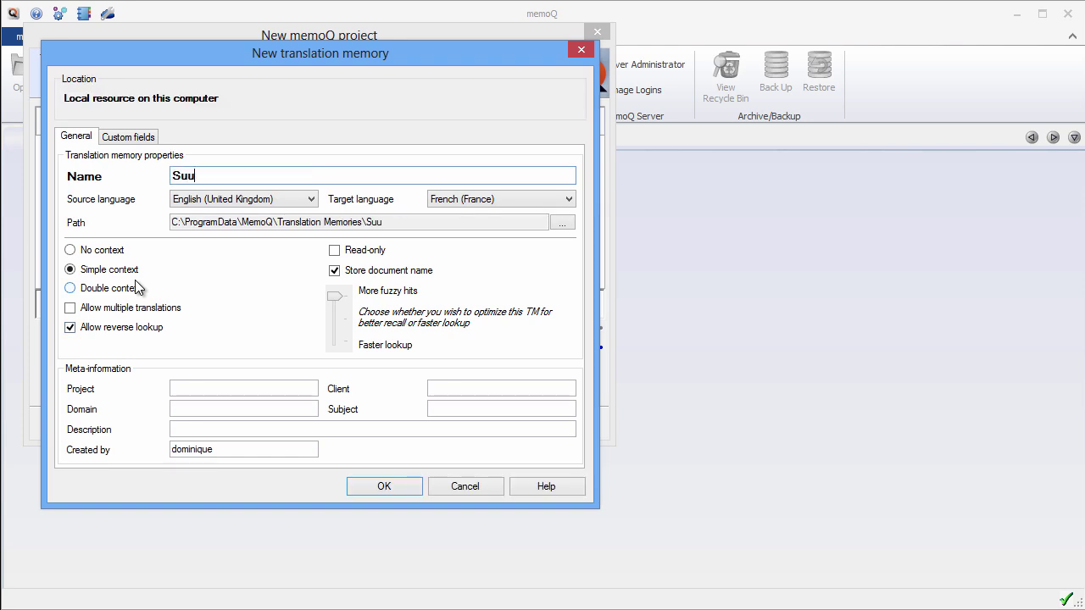
text(nto en-fr)
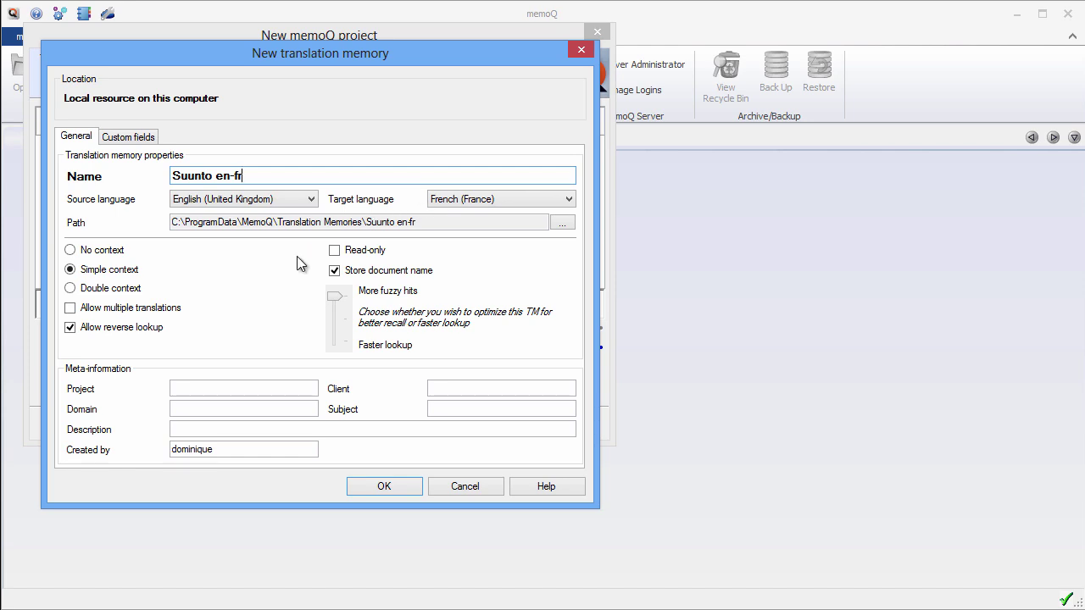
click(383, 488)
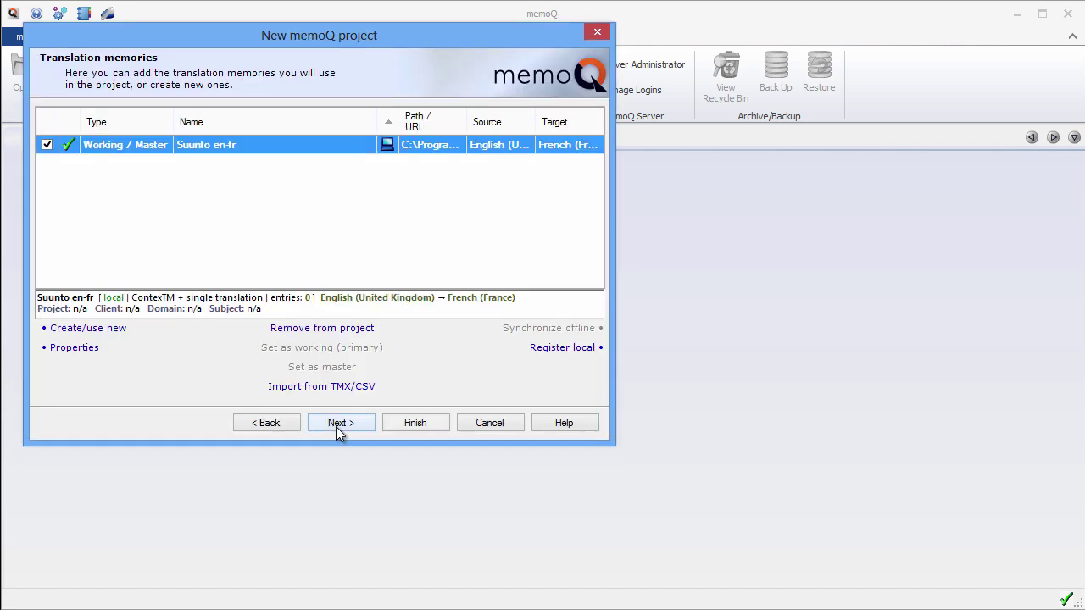
- Create term base 'Suunto' with English (UK), Finnish, French (France) and Swedish (Sweden)
click(336, 428)
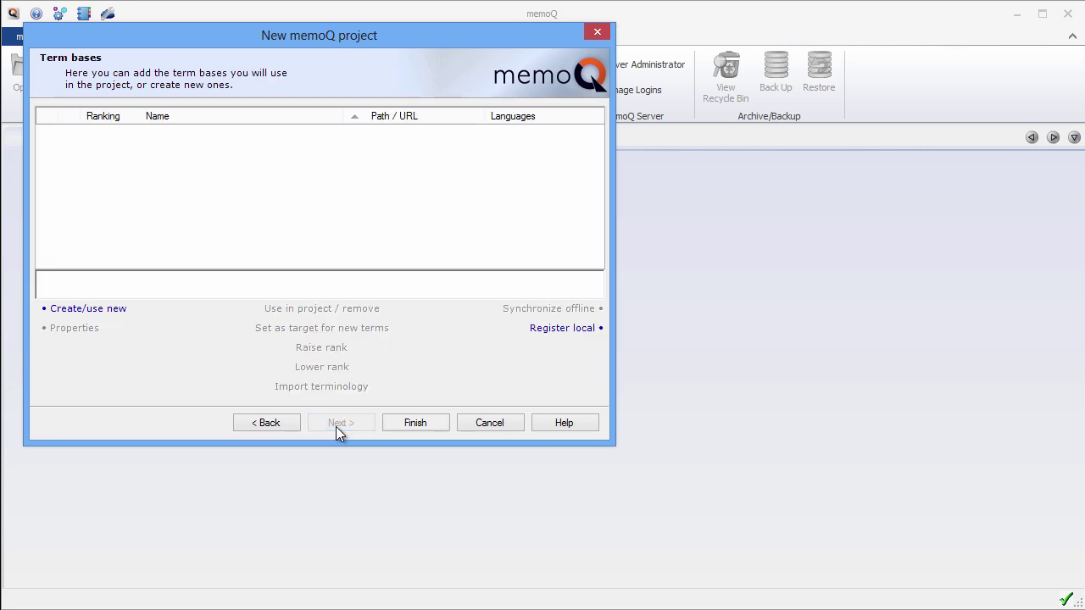
click(70, 311)
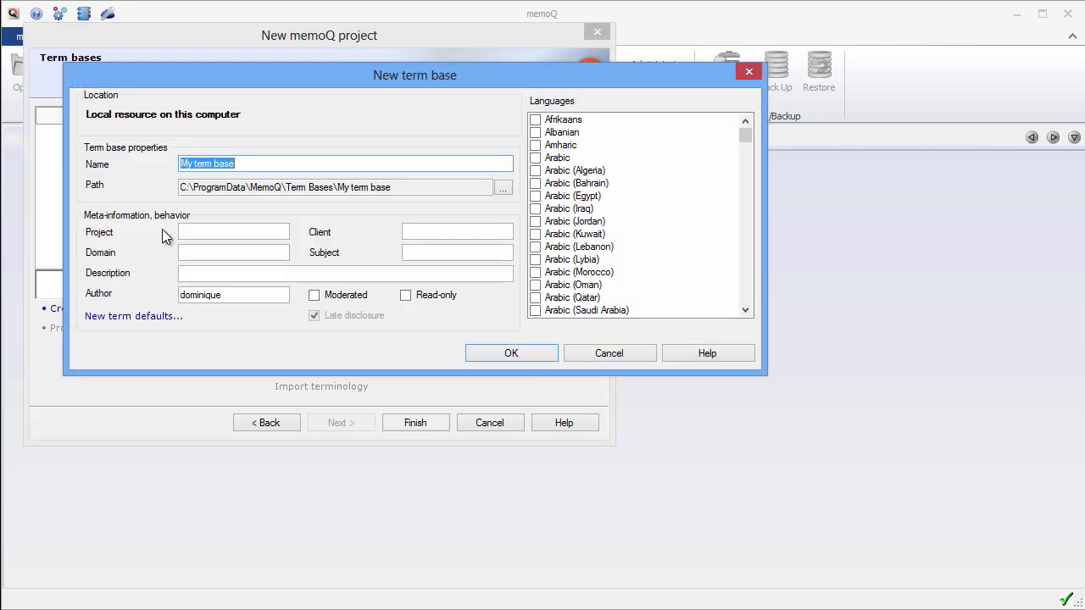
text(Suunto)
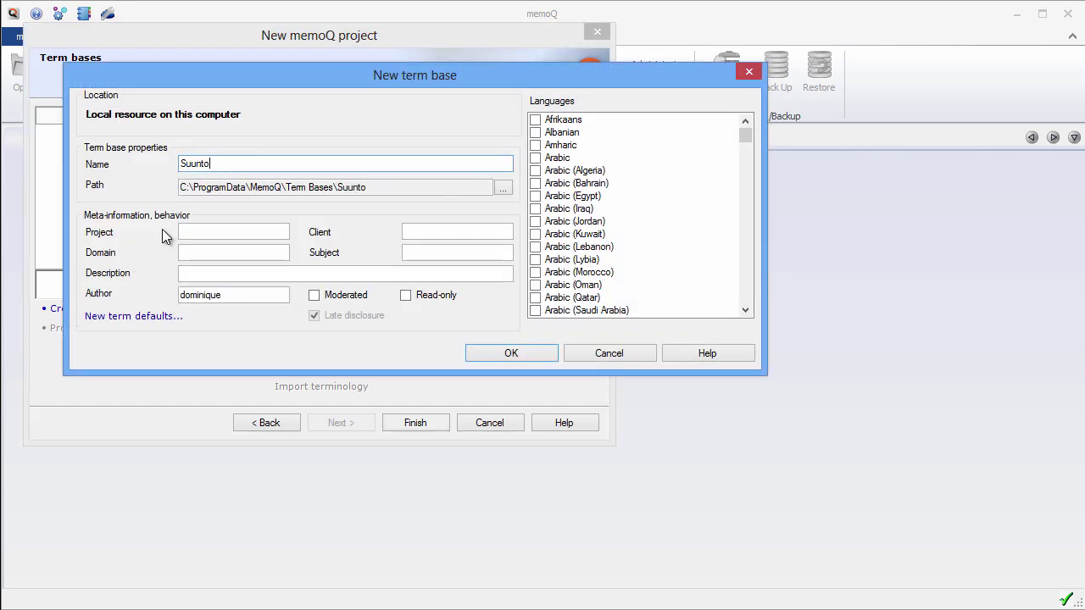
drag(744, 136, 740, 180)
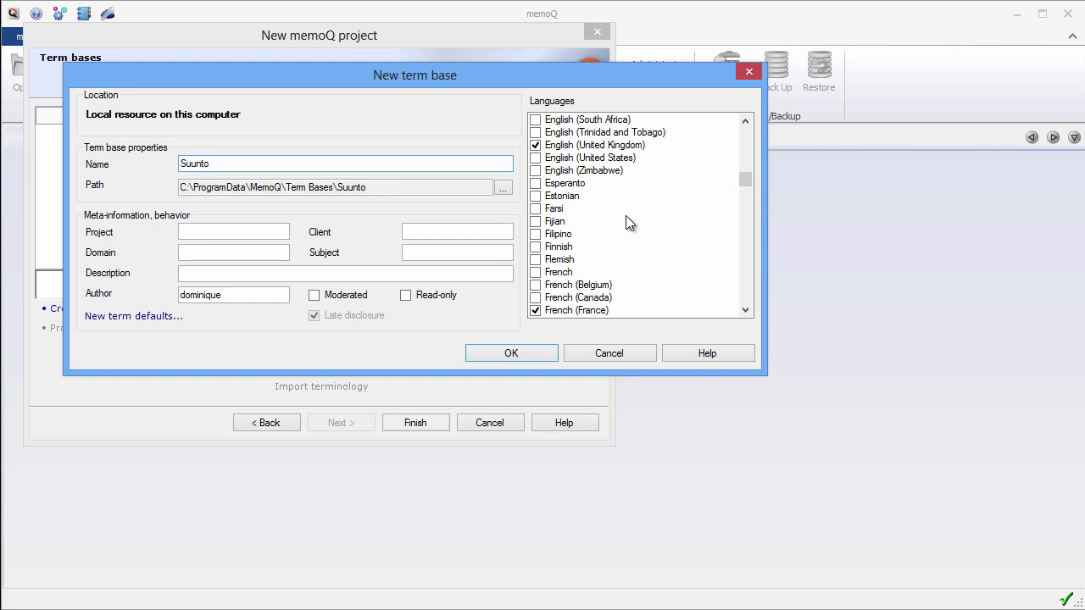
click(536, 247)
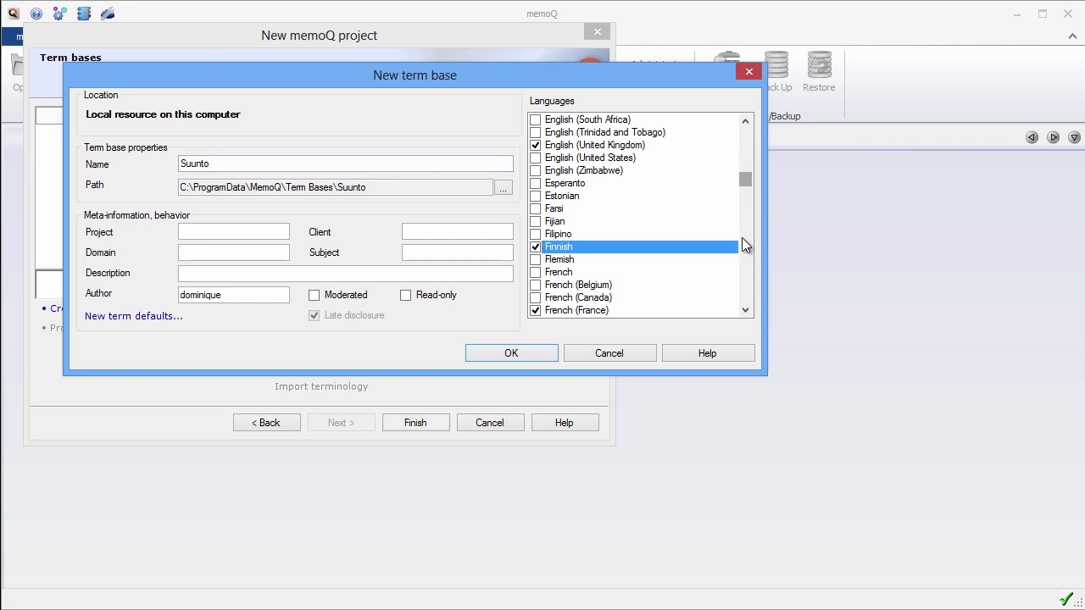
drag(746, 177, 745, 278)
click(536, 272)
click(515, 354)
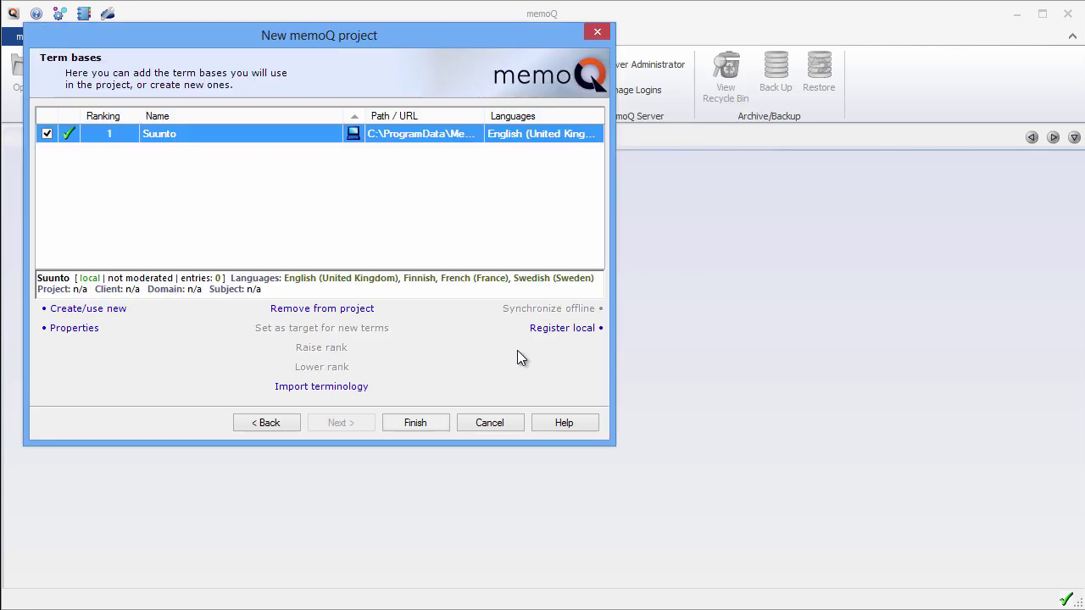
- Choose the suunto_en-fr-fi-sv.xlsx glossary for import into the Suunto term base
click(337, 386)
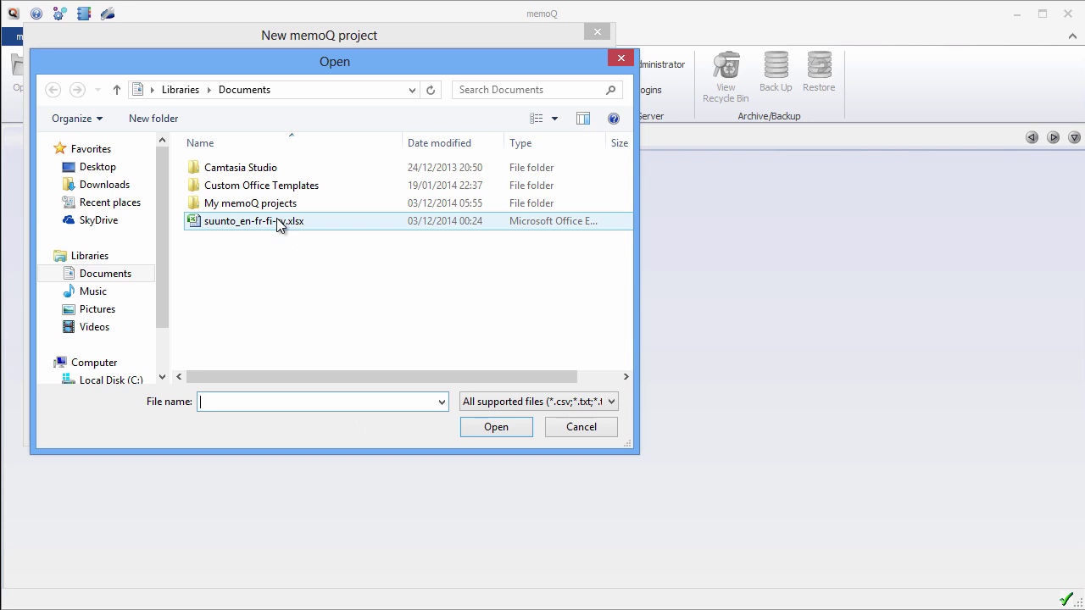
click(280, 222)
click(490, 427)
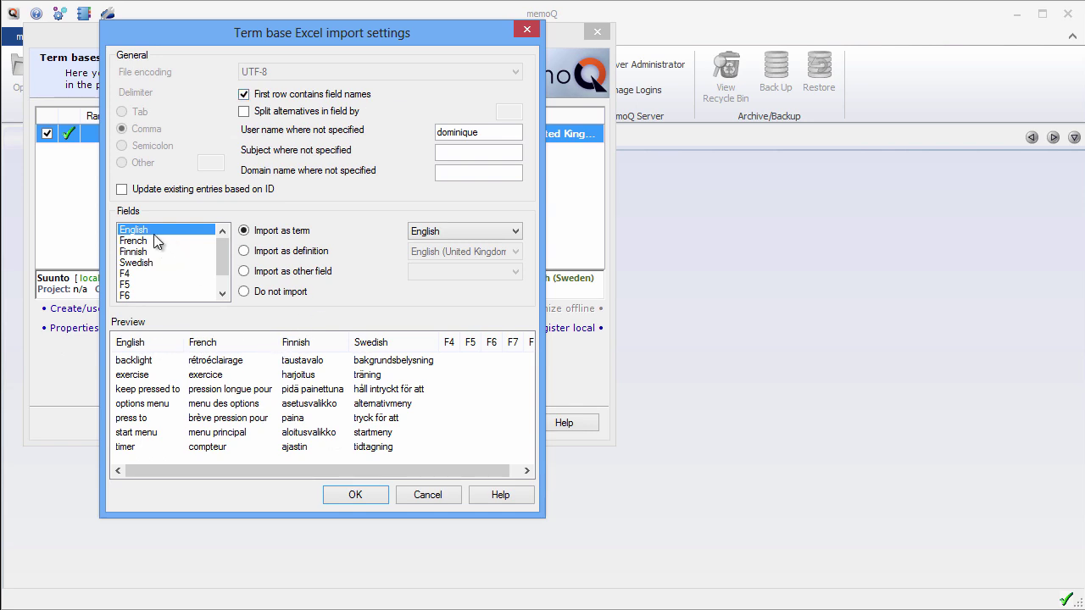
- Map glossary columns to English (UK), French (France), Finnish and Swedish (Sweden), then import
click(513, 234)
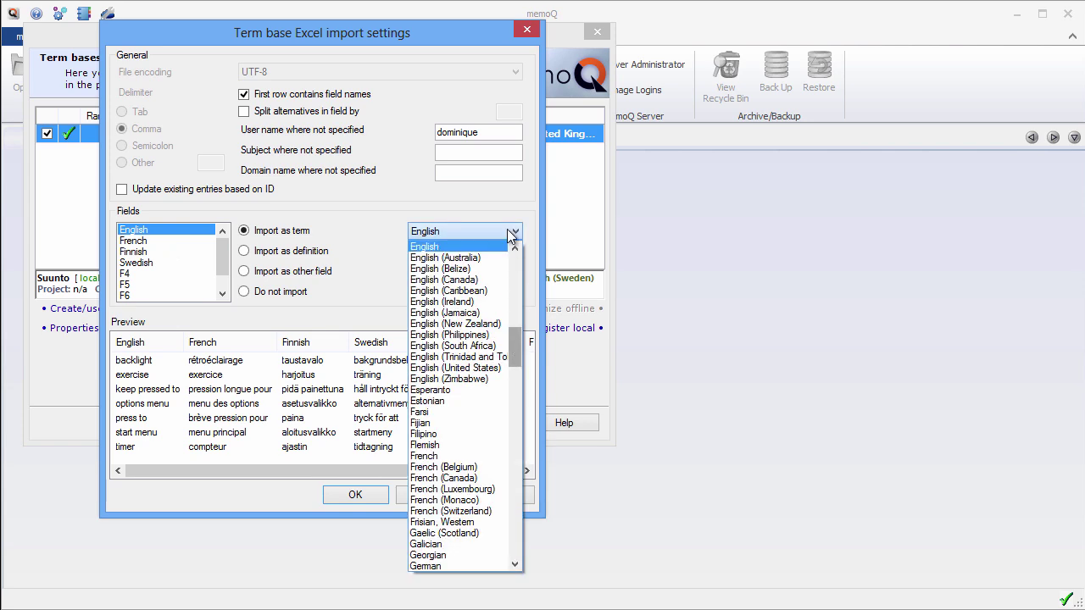
scroll(509, 228, up, 20)
click(475, 246)
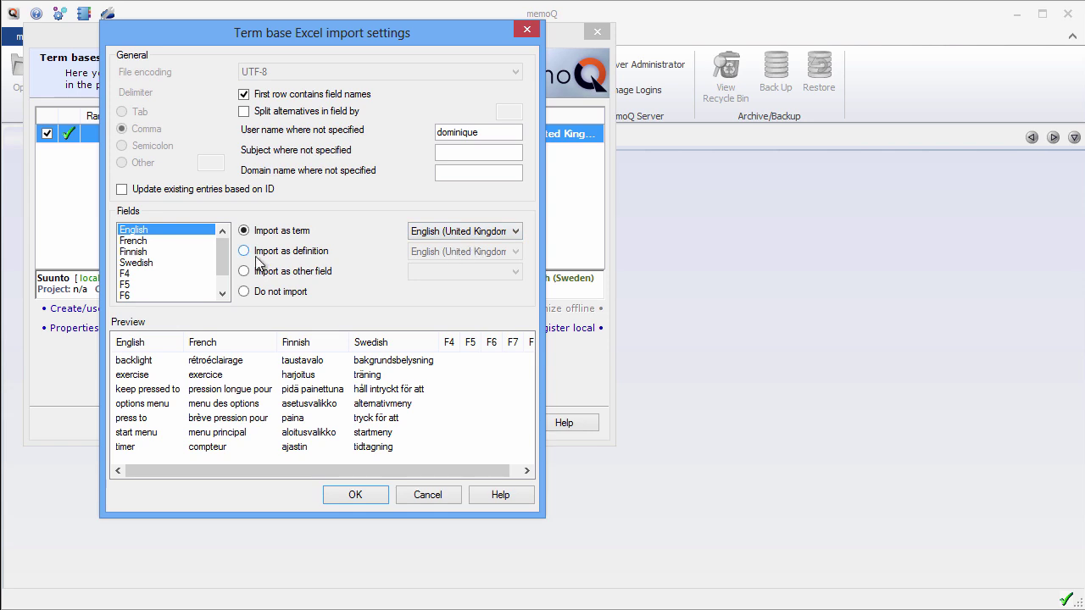
click(164, 241)
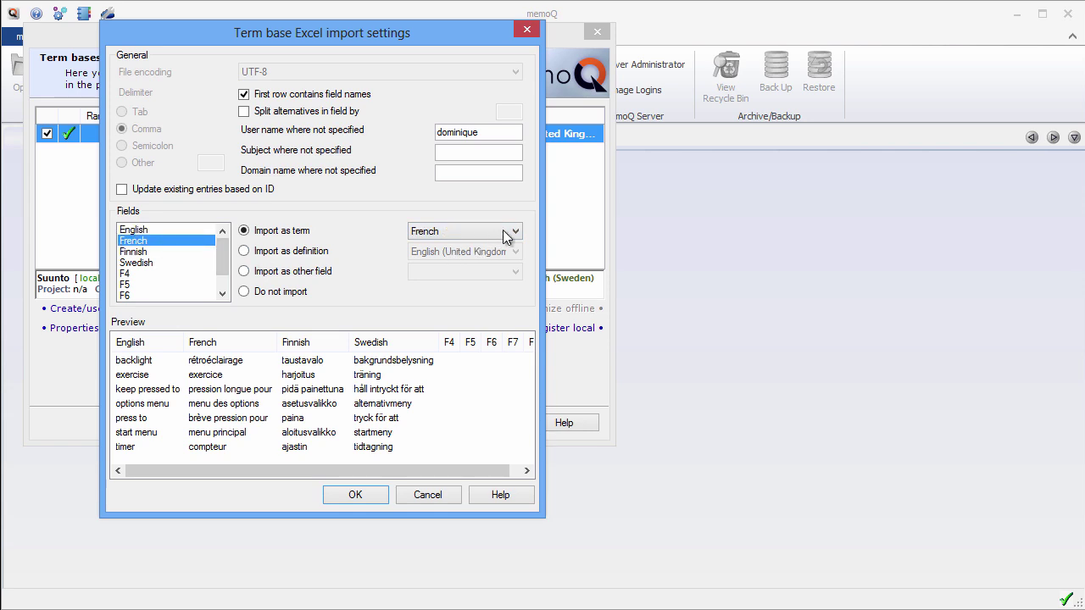
click(511, 233)
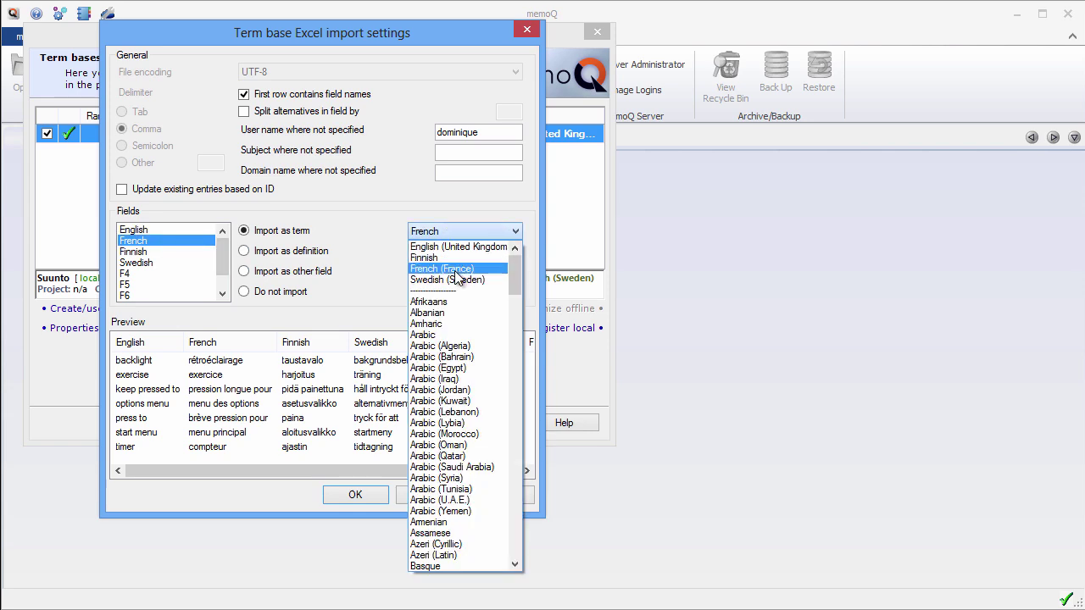
click(455, 270)
click(147, 253)
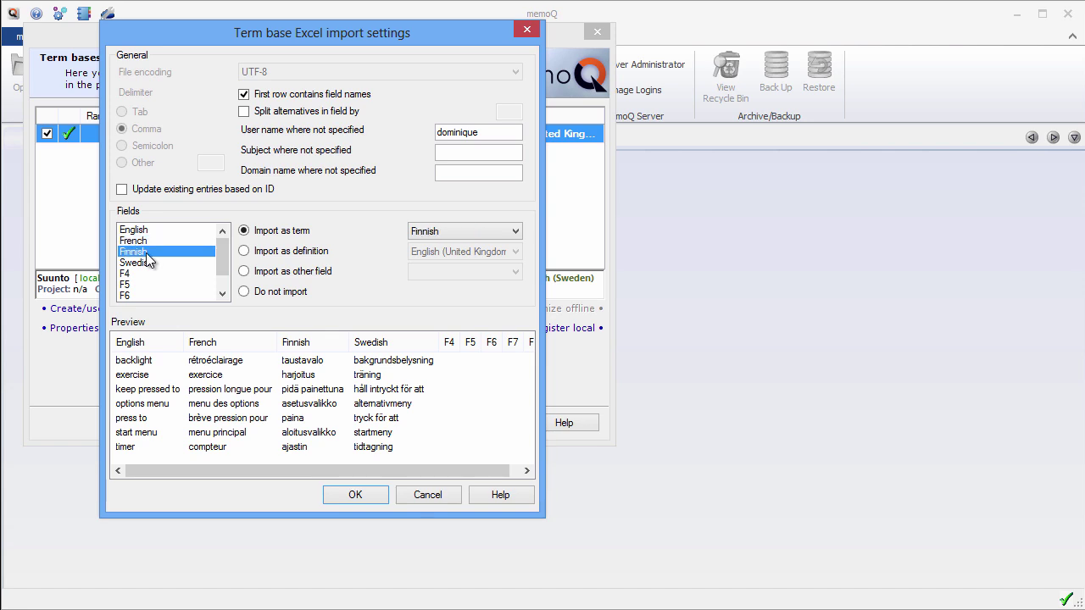
click(145, 262)
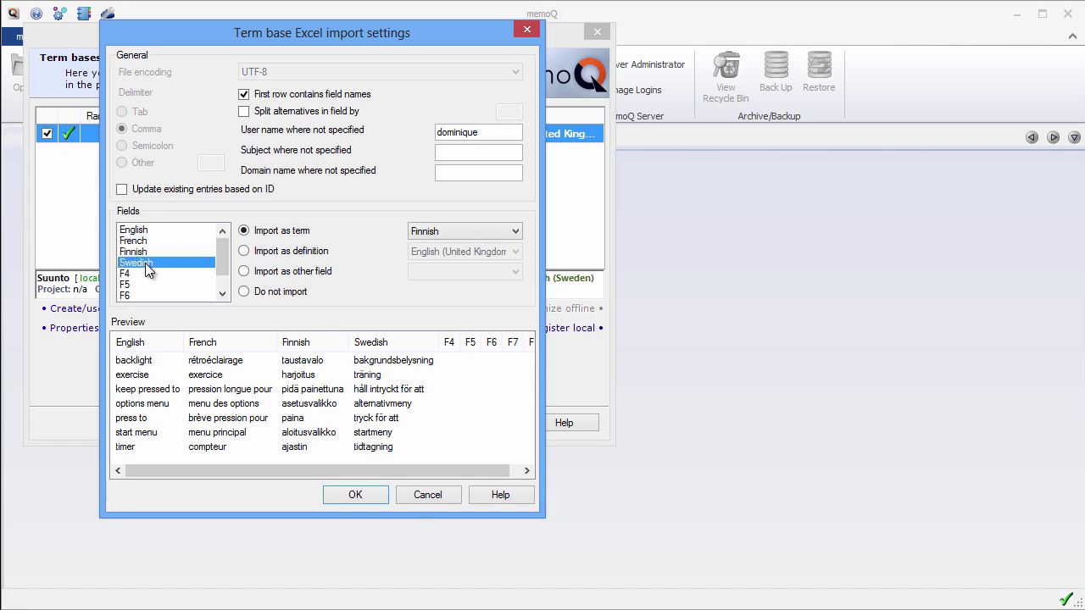
click(515, 232)
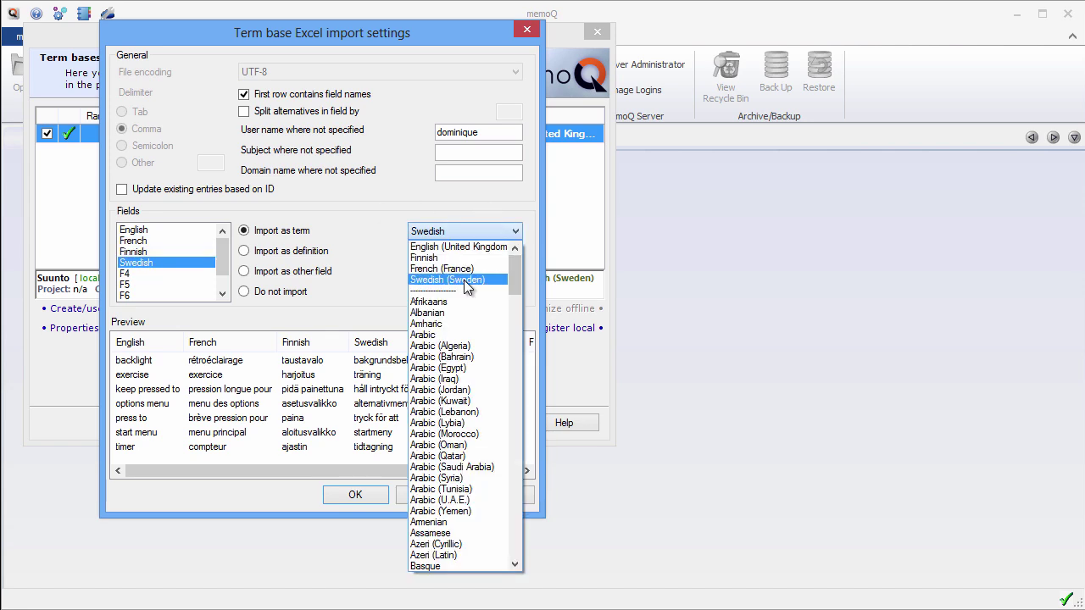
click(463, 280)
click(355, 494)
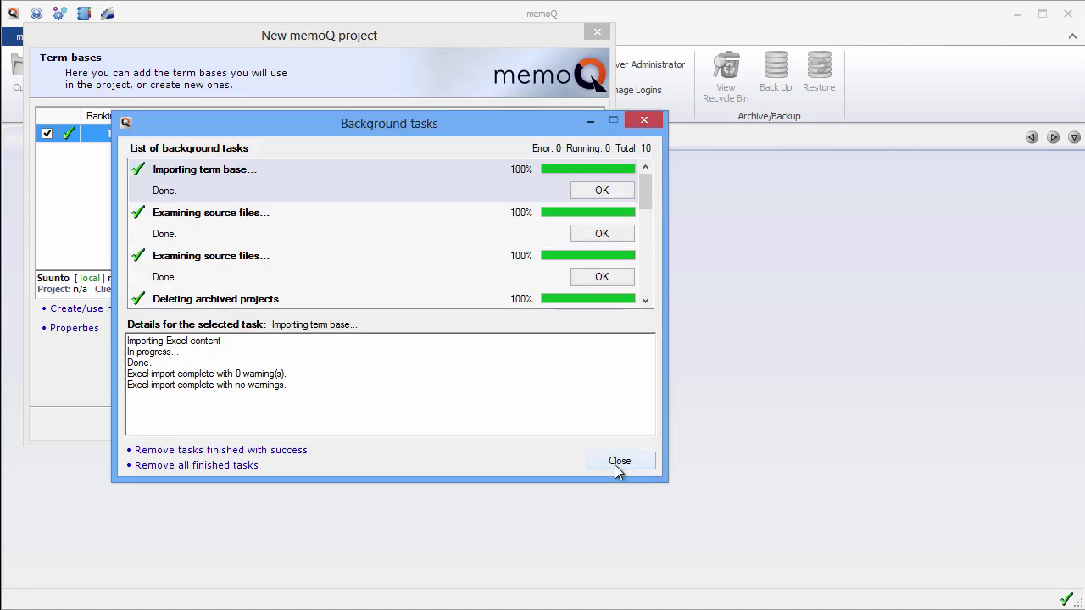
click(616, 464)
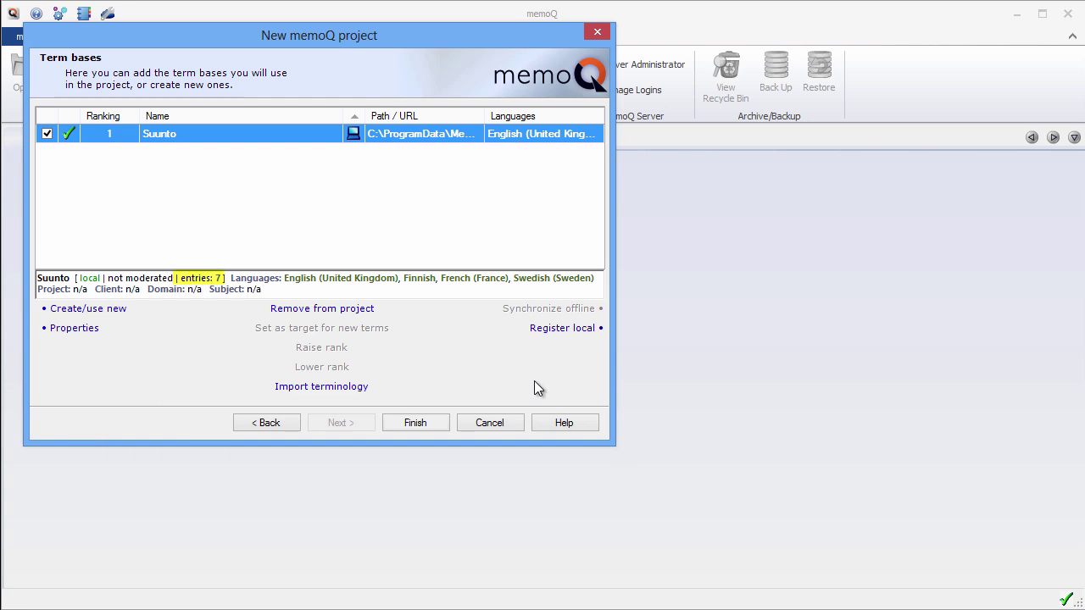
- Finish the project wizard and select the Getting Started document for translation
click(414, 425)
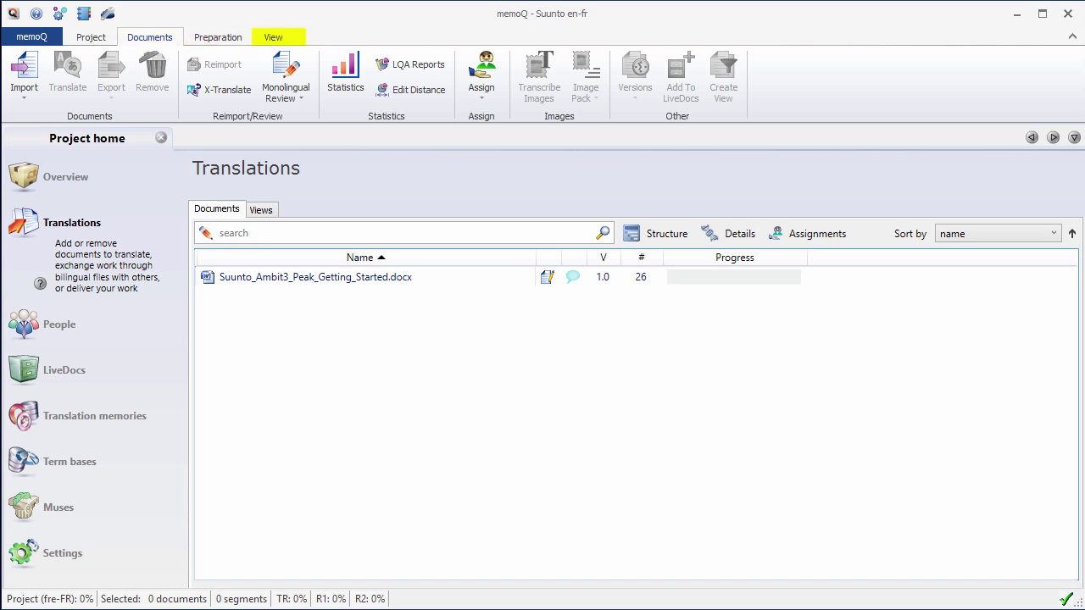
click(331, 277)
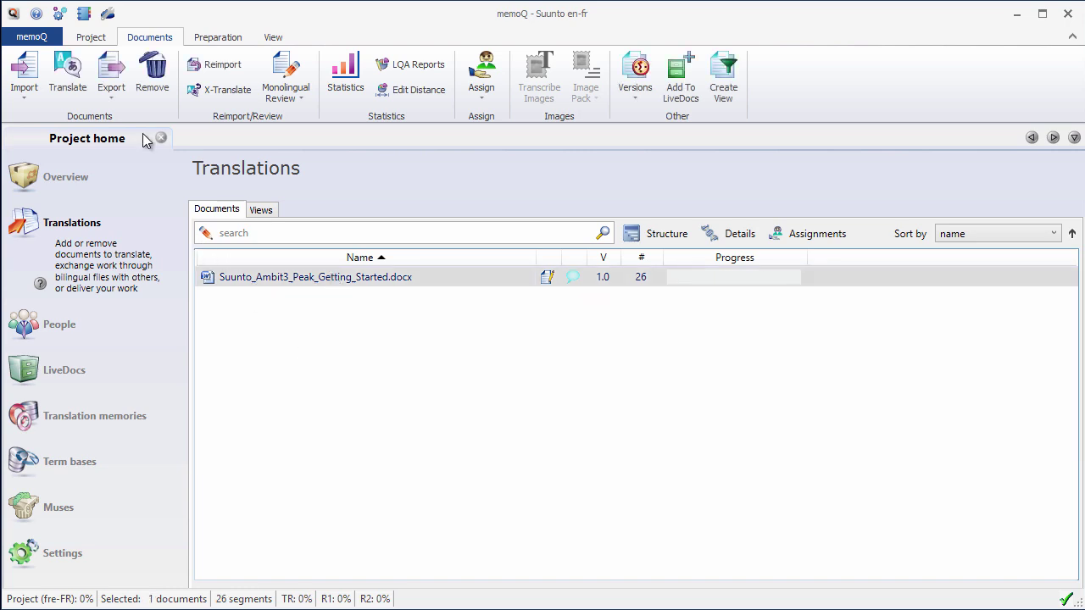
click(70, 75)
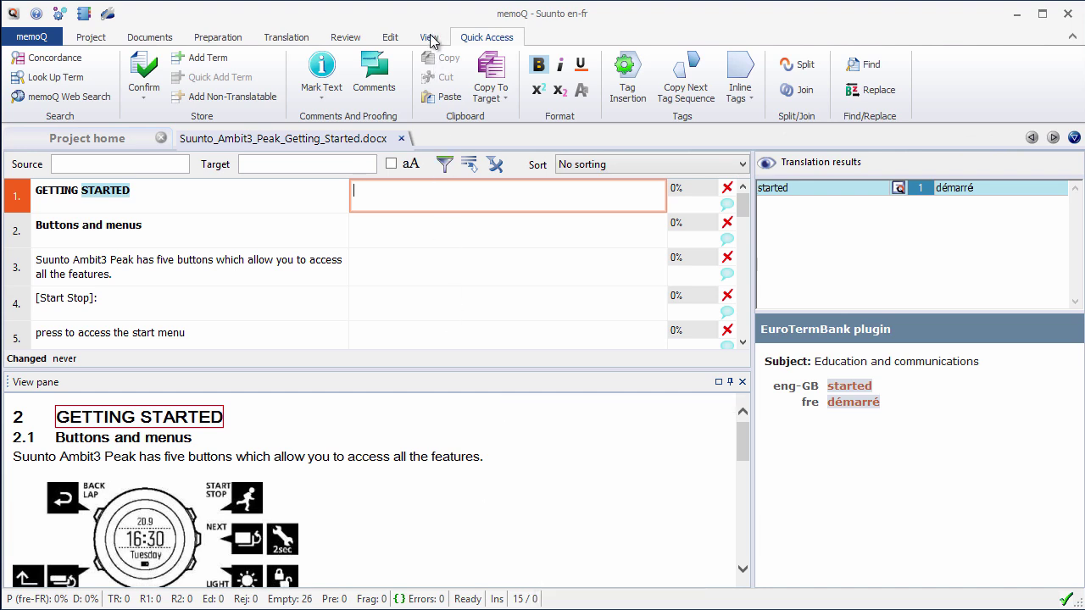
click(429, 38)
click(389, 38)
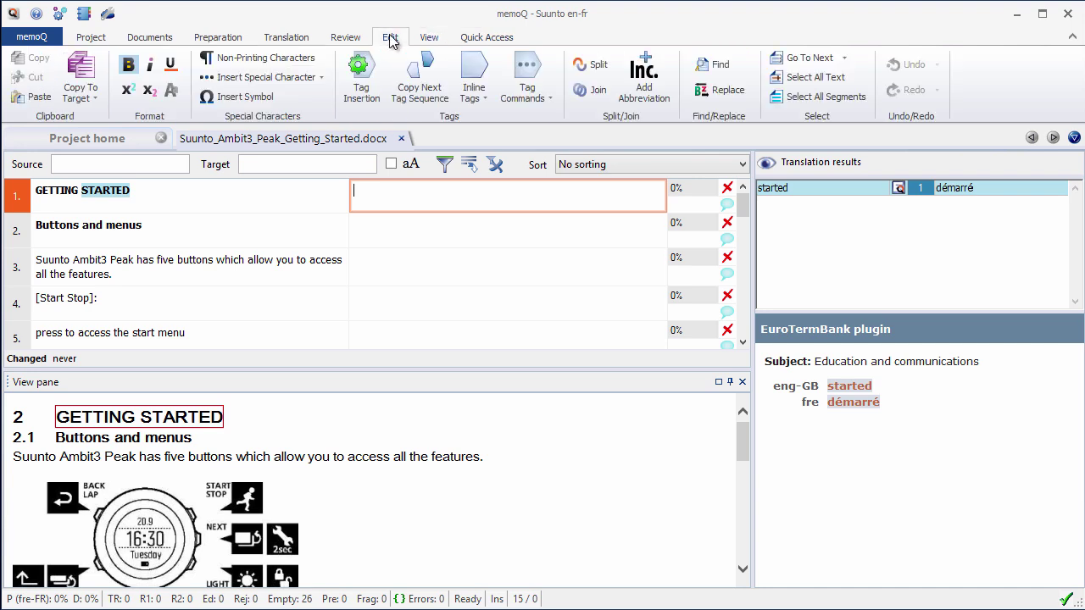
click(353, 41)
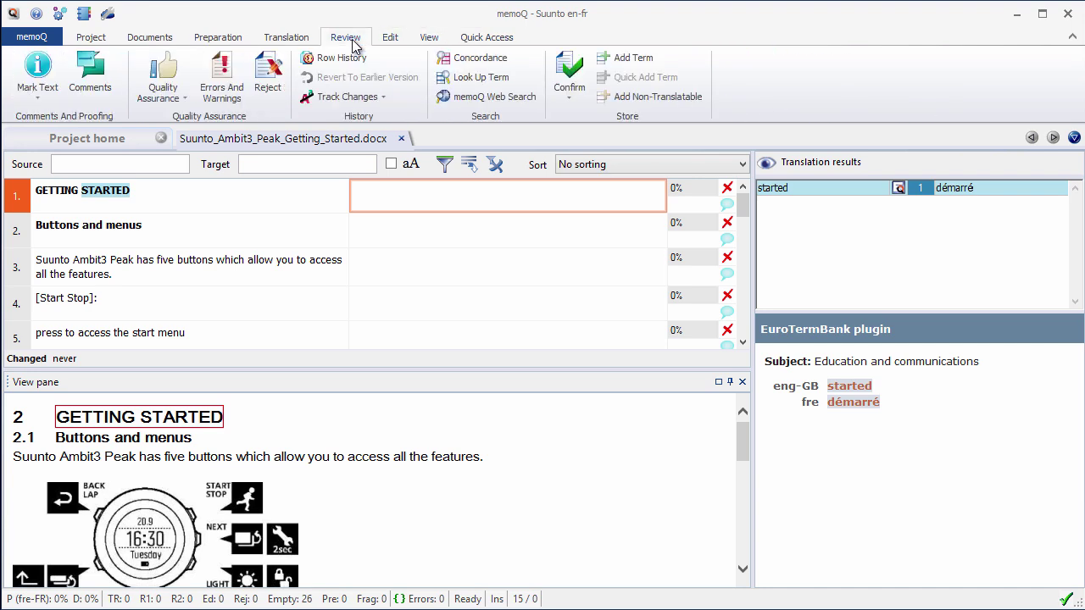
click(476, 44)
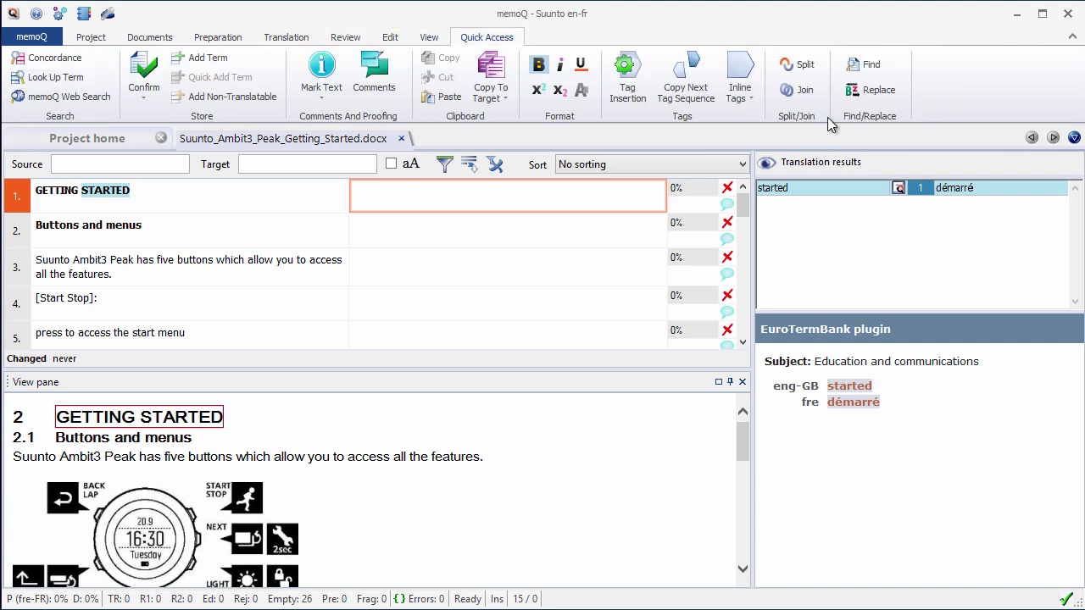
click(1073, 41)
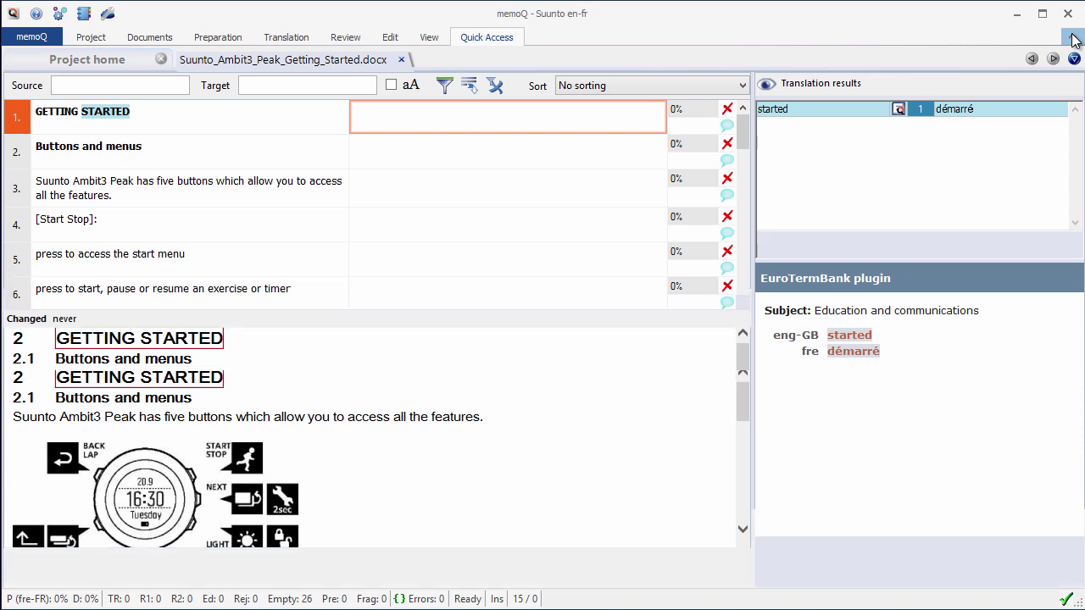
click(1073, 41)
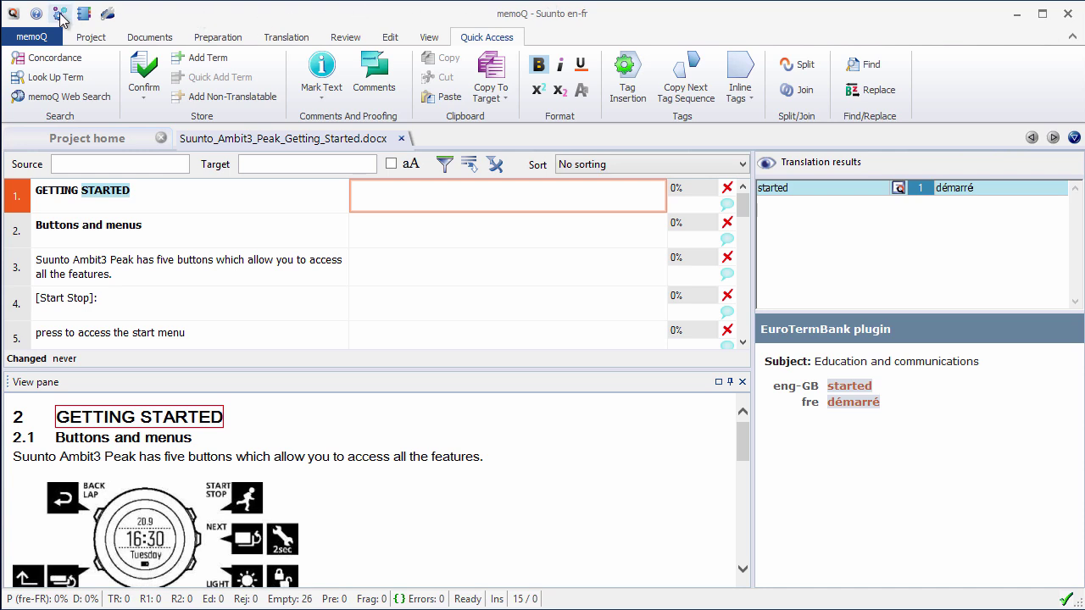
- In Options, uncheck 'Perform terminology plugin lookups' and check 'Show non-printing characters'
click(60, 16)
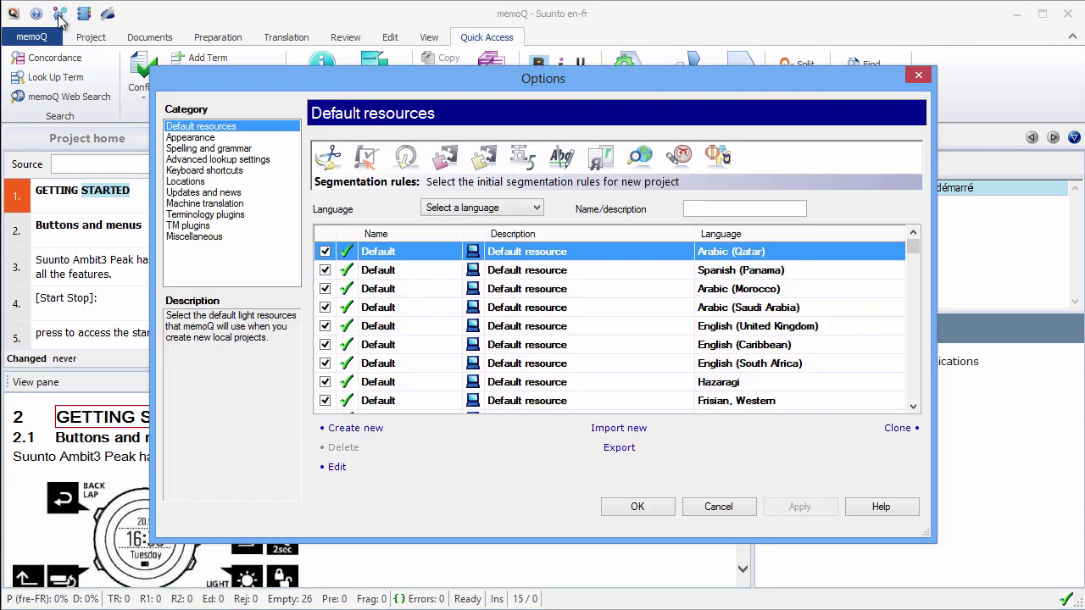
click(184, 216)
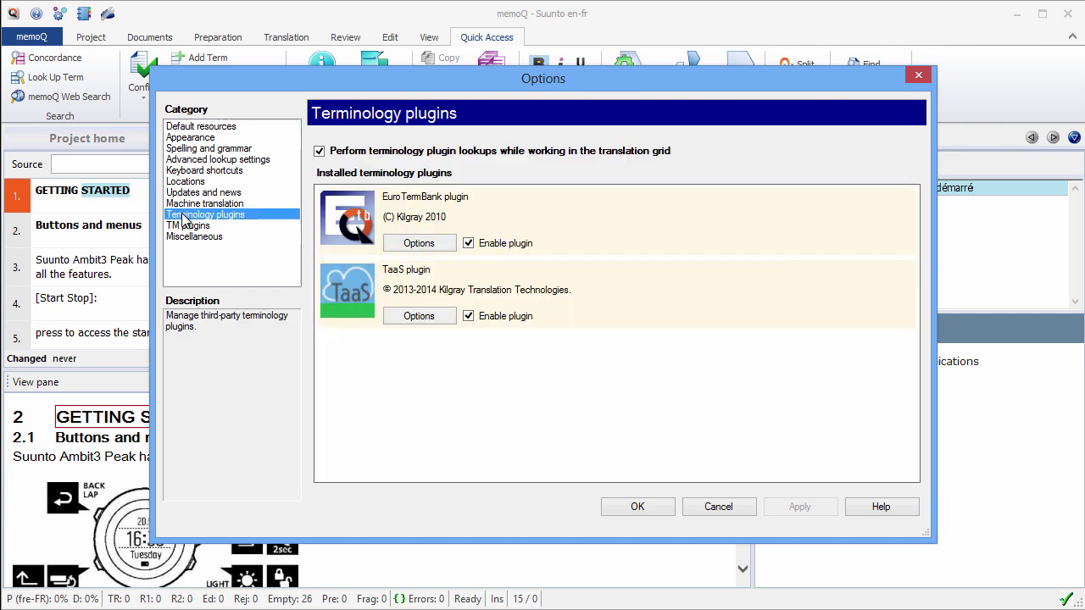
click(319, 152)
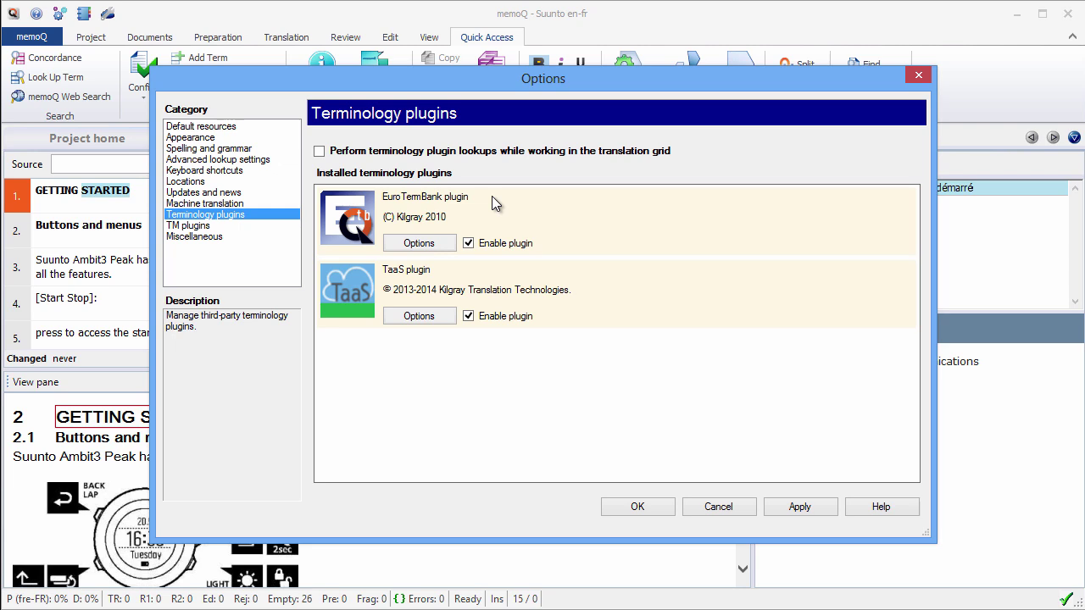
click(205, 139)
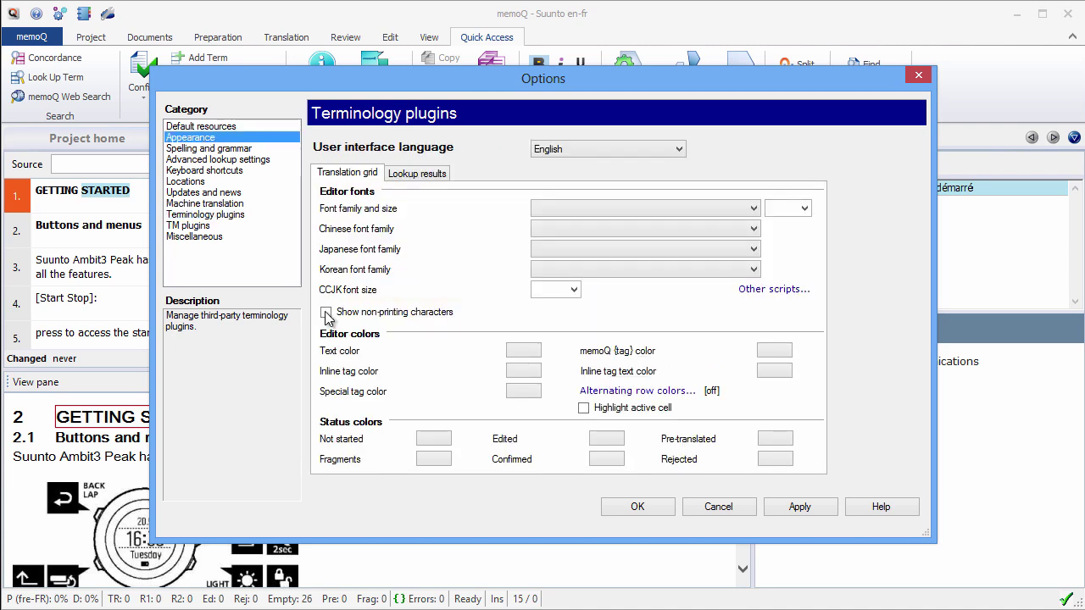
click(327, 314)
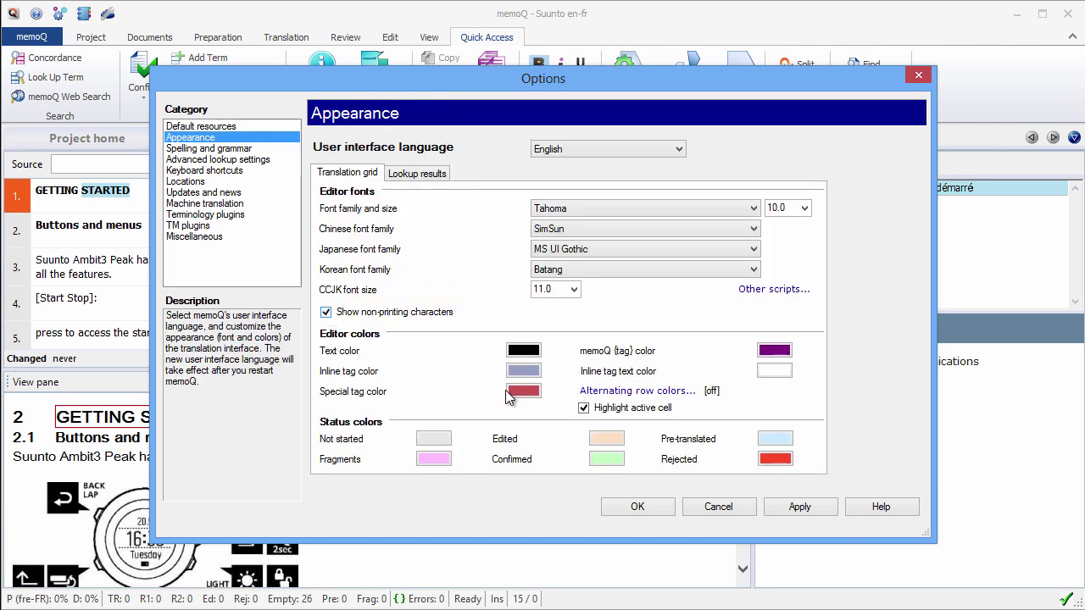
click(636, 508)
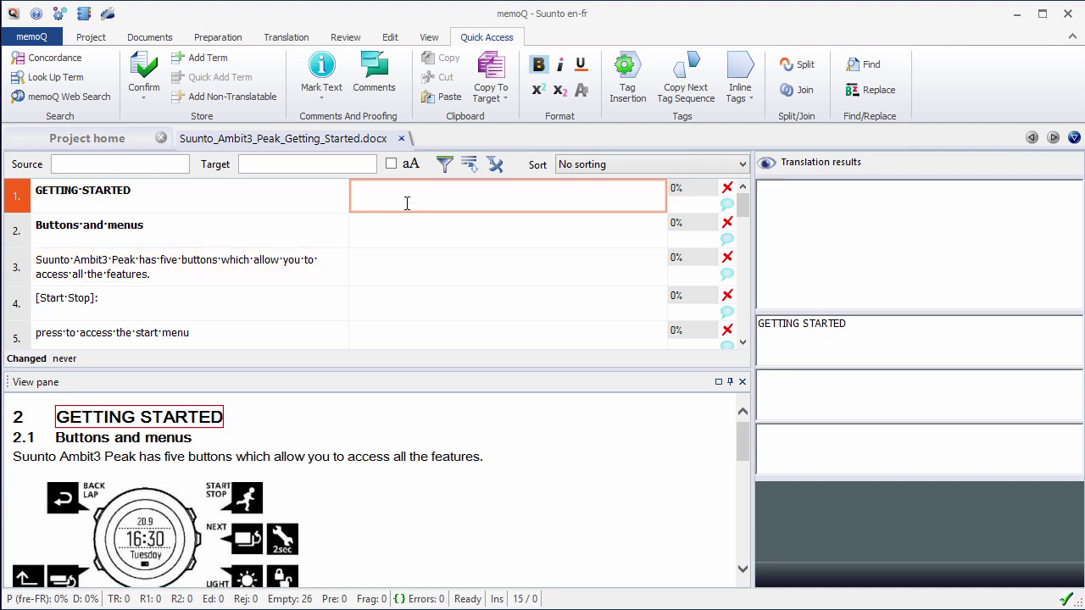
- Translate and confirm segments 1–3: 'PRISE EN MAIN', 'Boutons et menus' and the five-button sentence
text(PRISE EN MAIN)
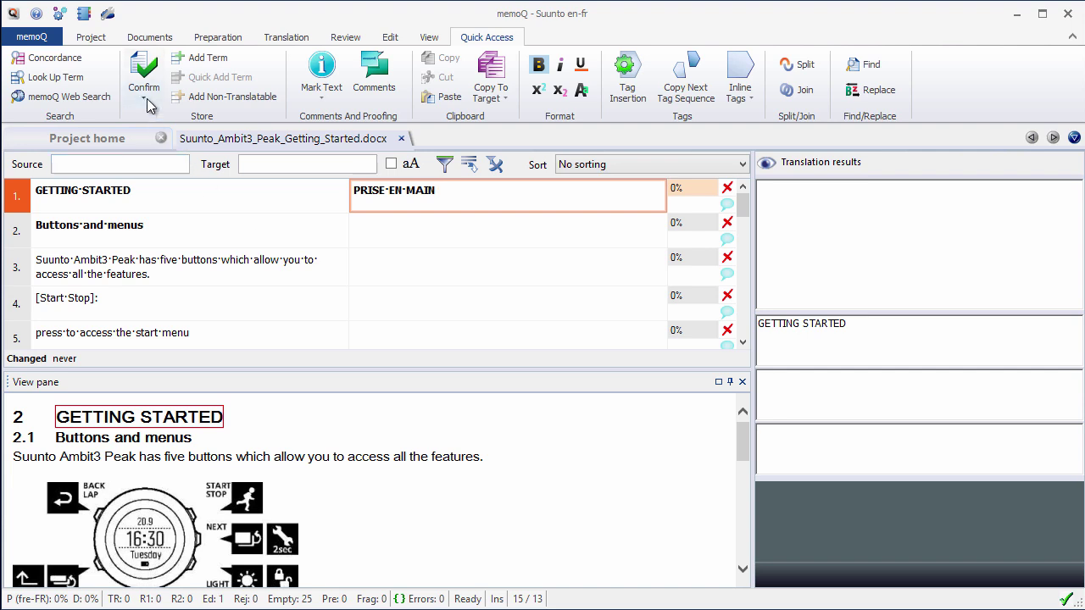
click(146, 100)
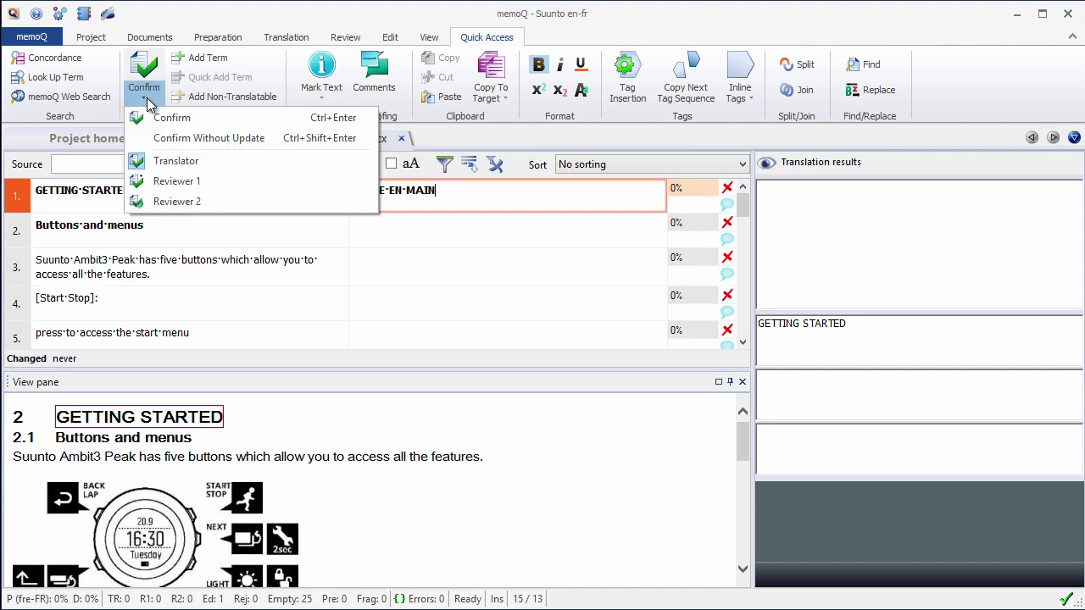
click(202, 124)
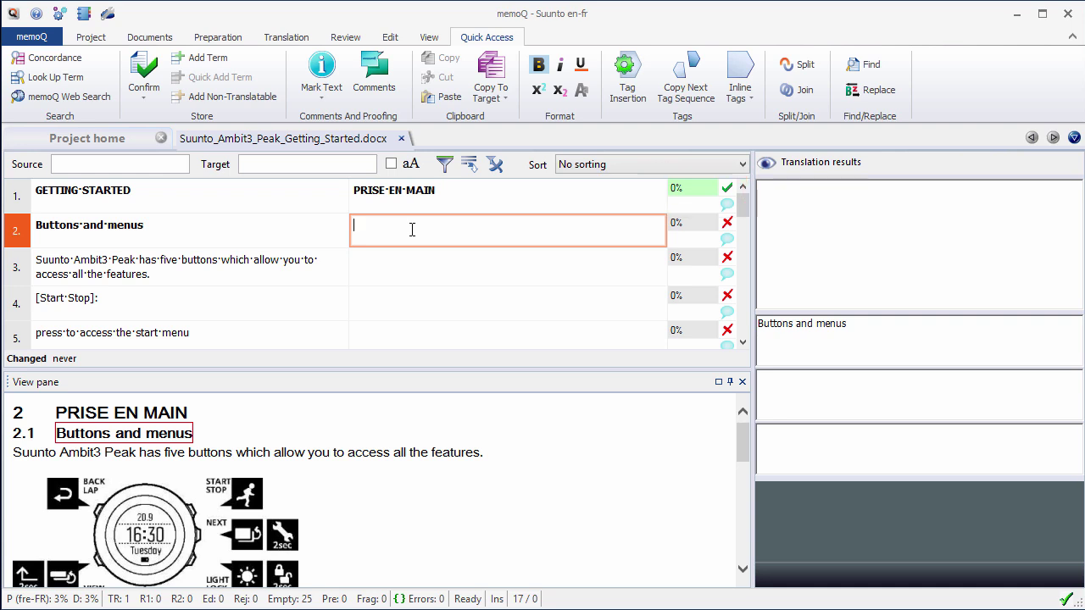
text(Boutons et menus)
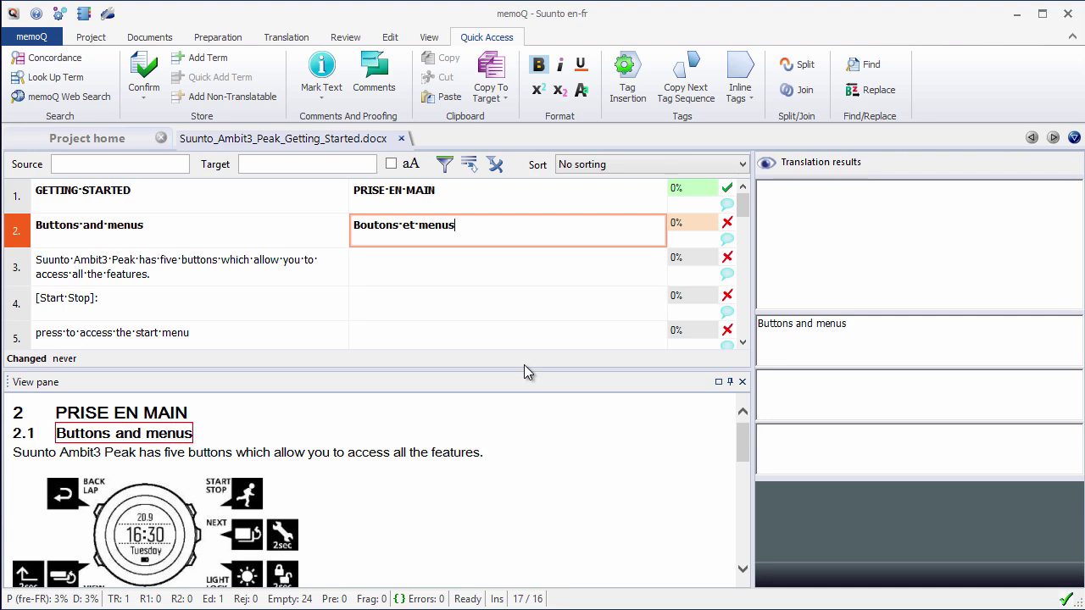
key(ctrl+Return)
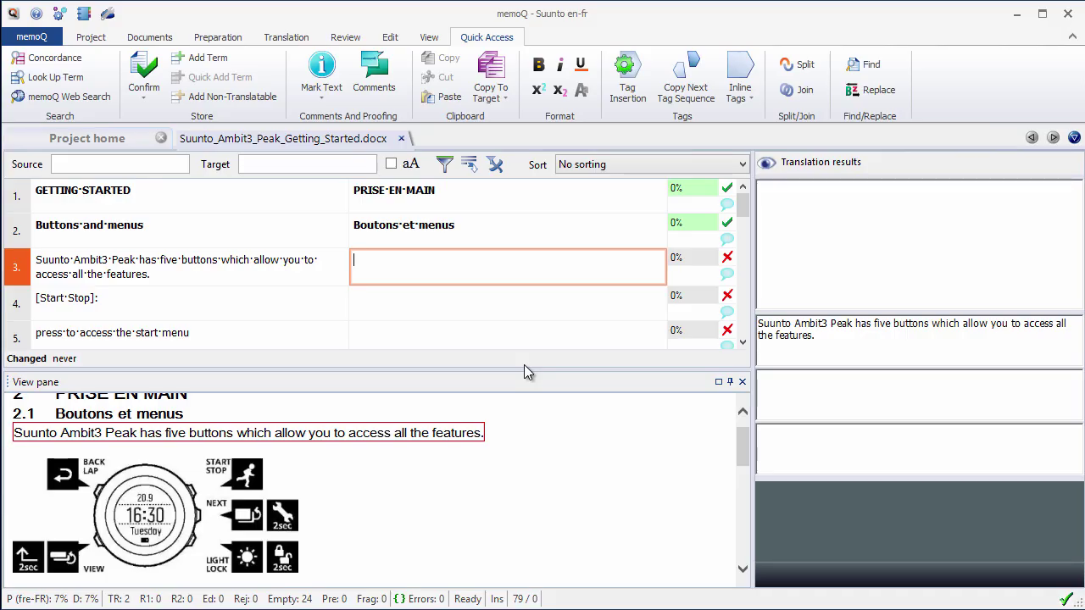
text(Votre Suunto Ambit3 Peak est équipée de cinq boutons qui vous permettent d'accéder à toutes les fonctionnalités.)
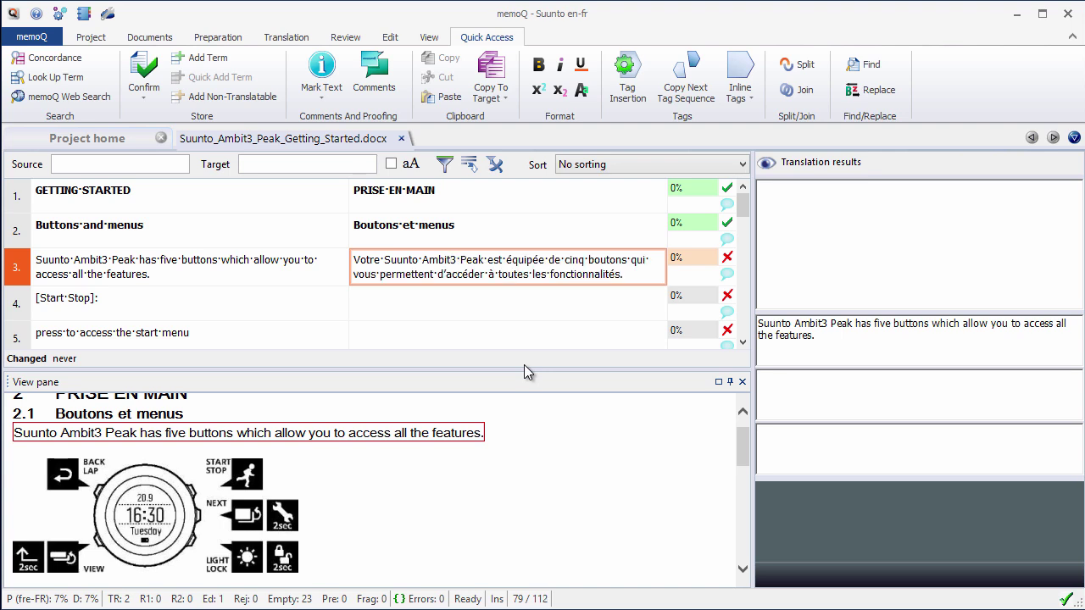
key(ctrl+Return)
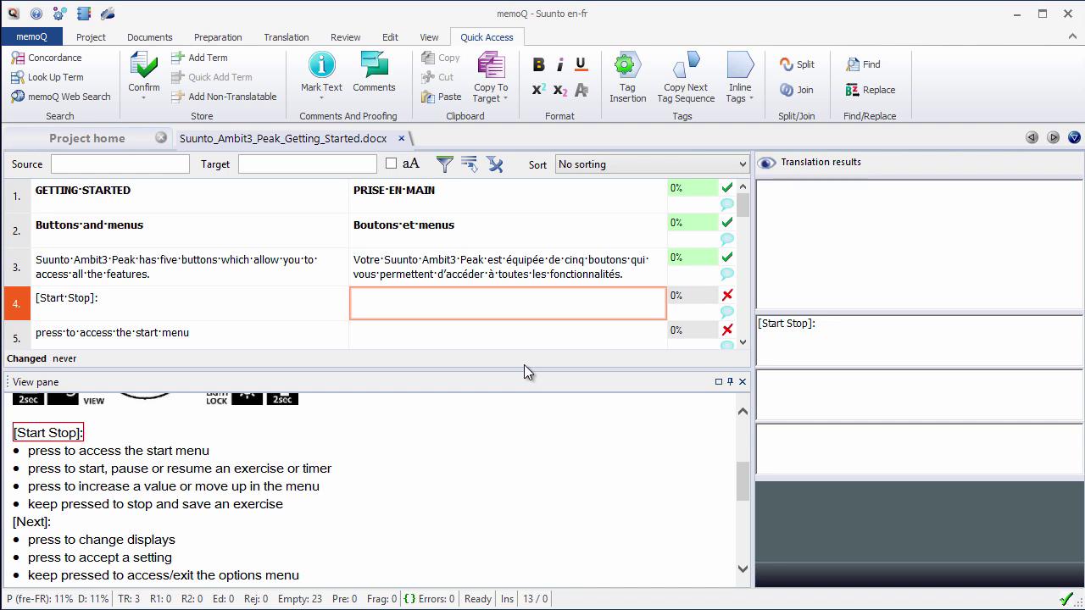
- Copy source into segment 4, add a non-breaking space before the colon, and confirm it
right_click(455, 307)
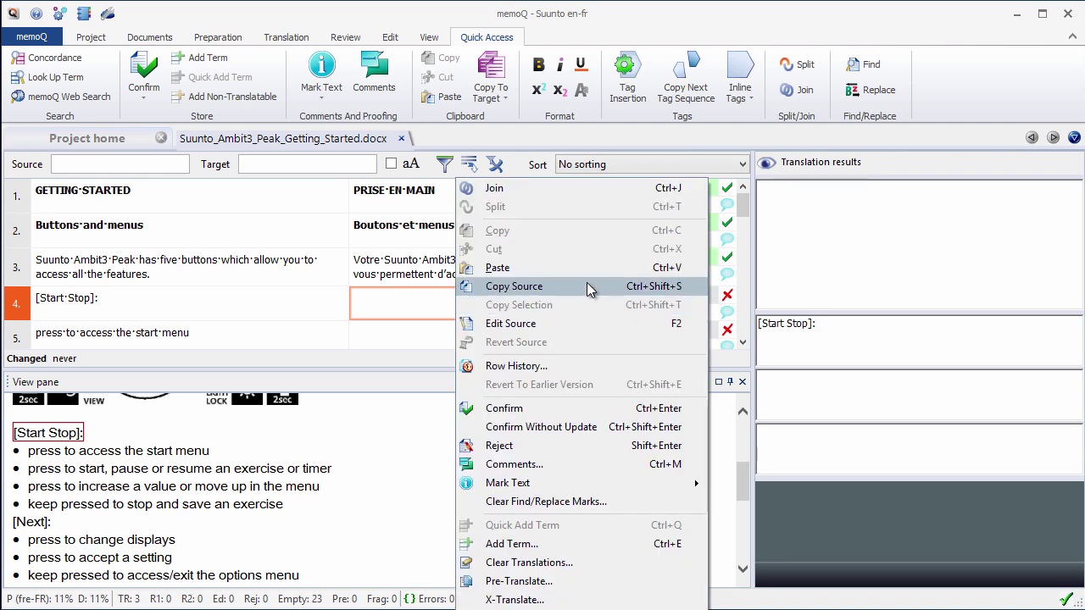
click(586, 286)
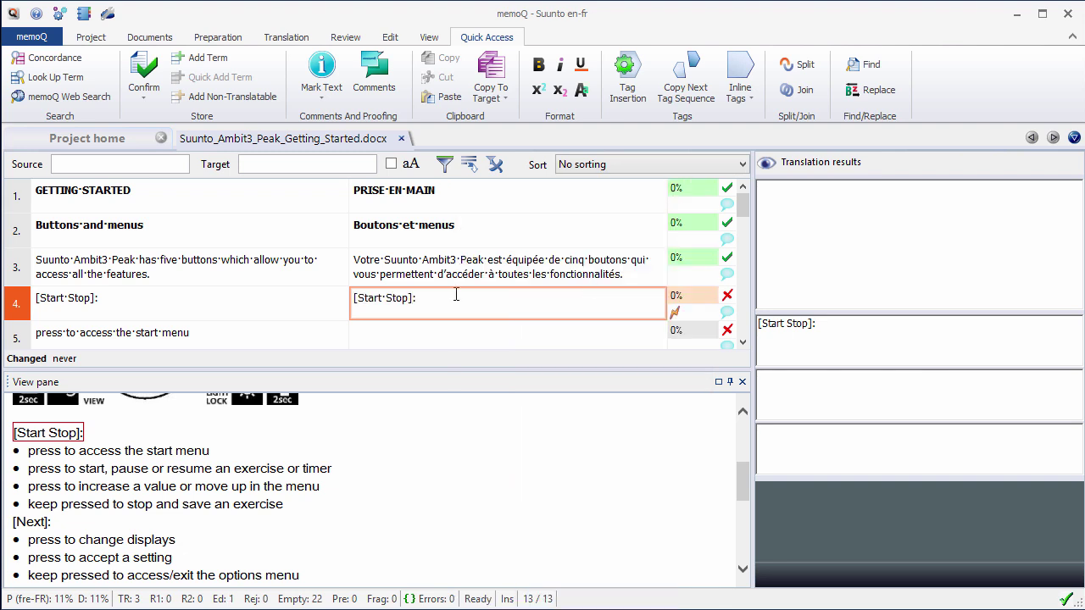
key(ctrl+shift+space)
key(ctrl+Return)
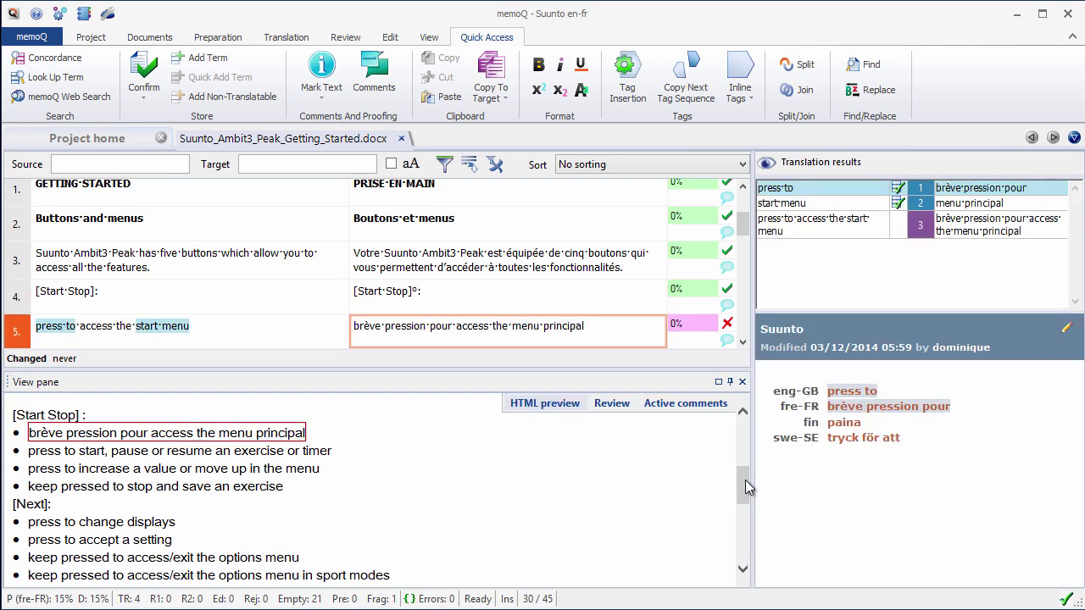
drag(745, 465, 743, 415)
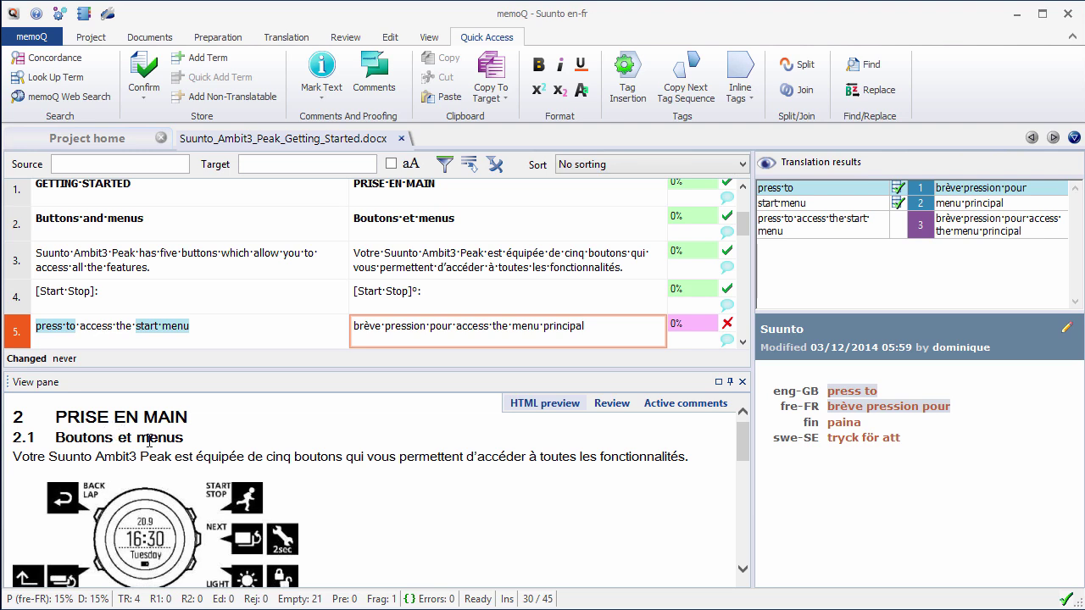
- Replace 'access the' with 'accéder au' in segment 5 and confirm it
click(743, 569)
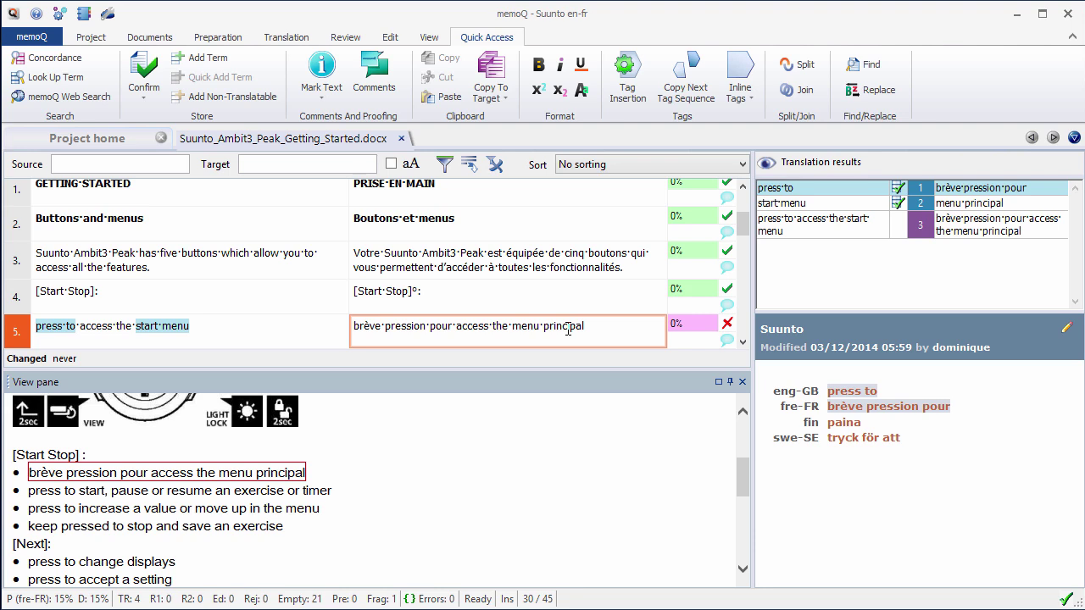
click(453, 328)
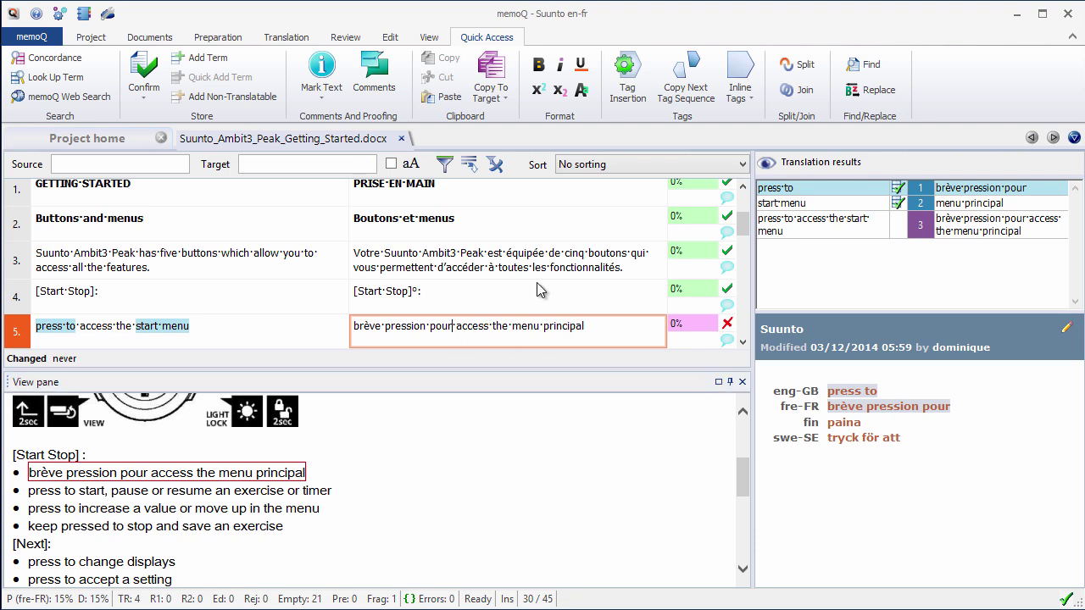
key(shift+Right)
key(shift+Right)
key(shift+Right)
key(shift+Right)
key(shift+Right)
key(shift+Right)
key(shift+Right)
key(shift+Right)
key(shift+Right)
key(shift+Right)
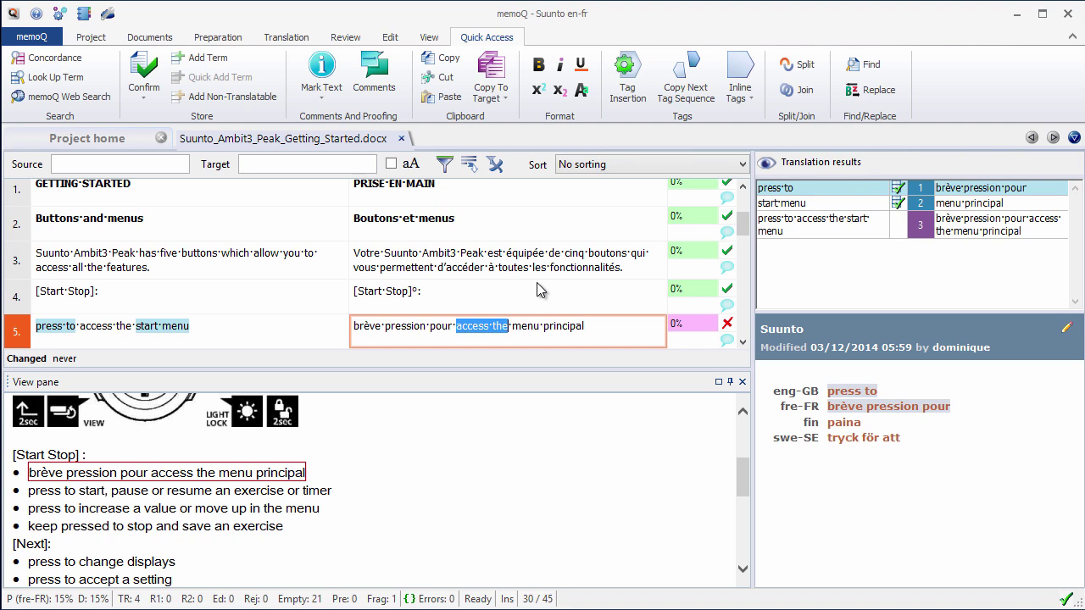
text(accéder au)
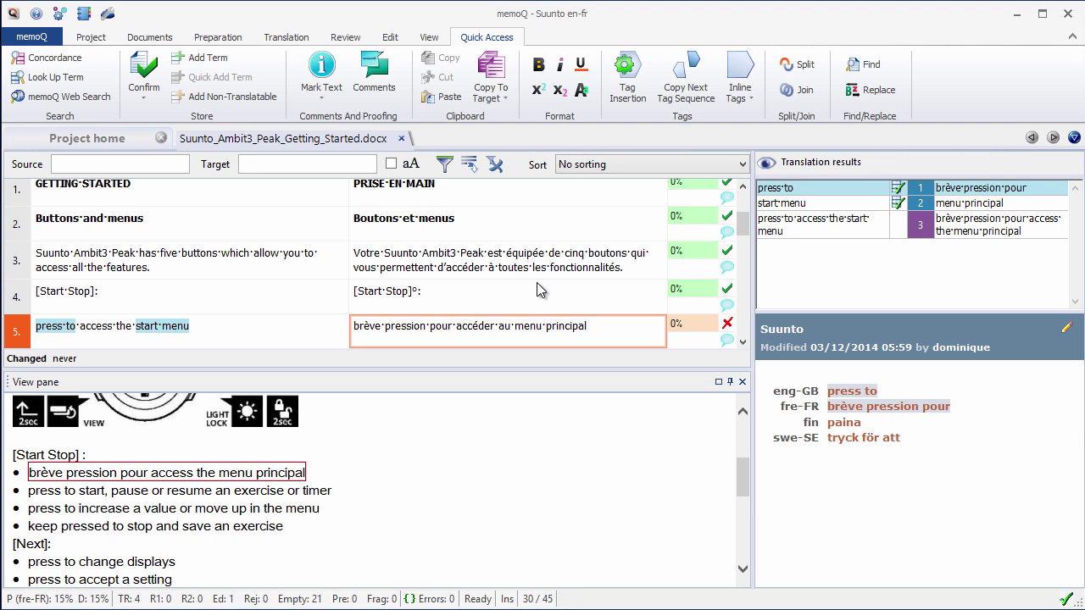
key(ctrl+Return)
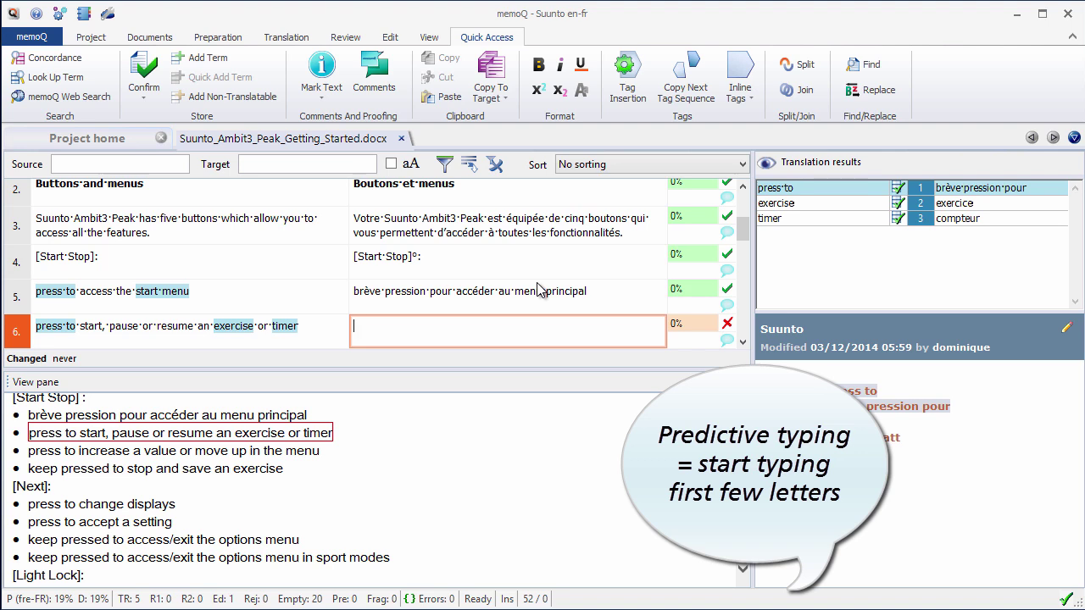
- Try inserting 'brève pression pour' into segment 6 via predictive typing and Auto-pick, then clear it
text(br)
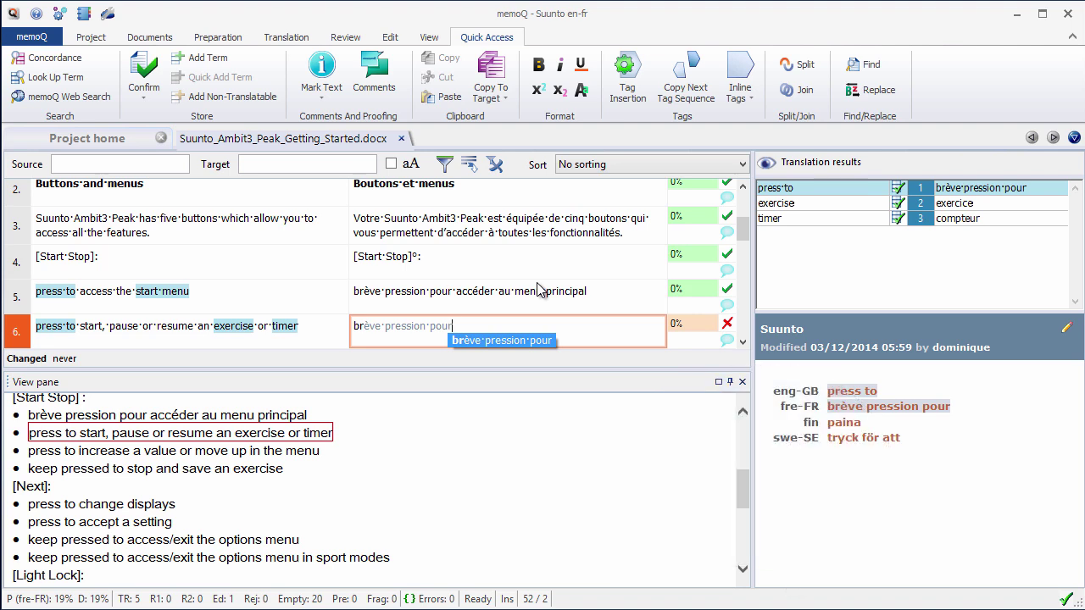
key(Return)
key(ctrl+z)
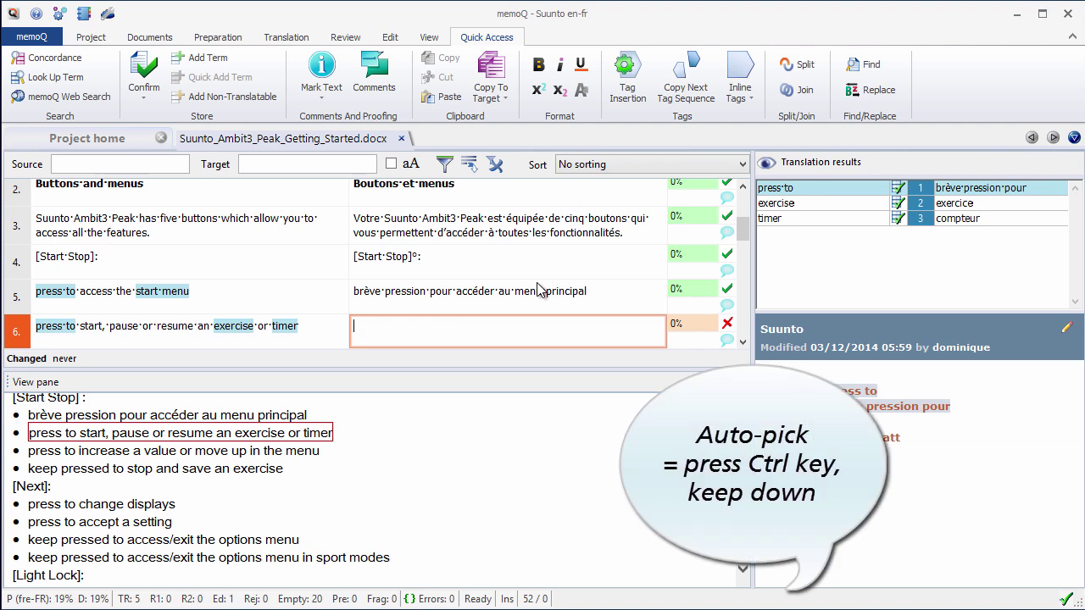
key(ctrl)
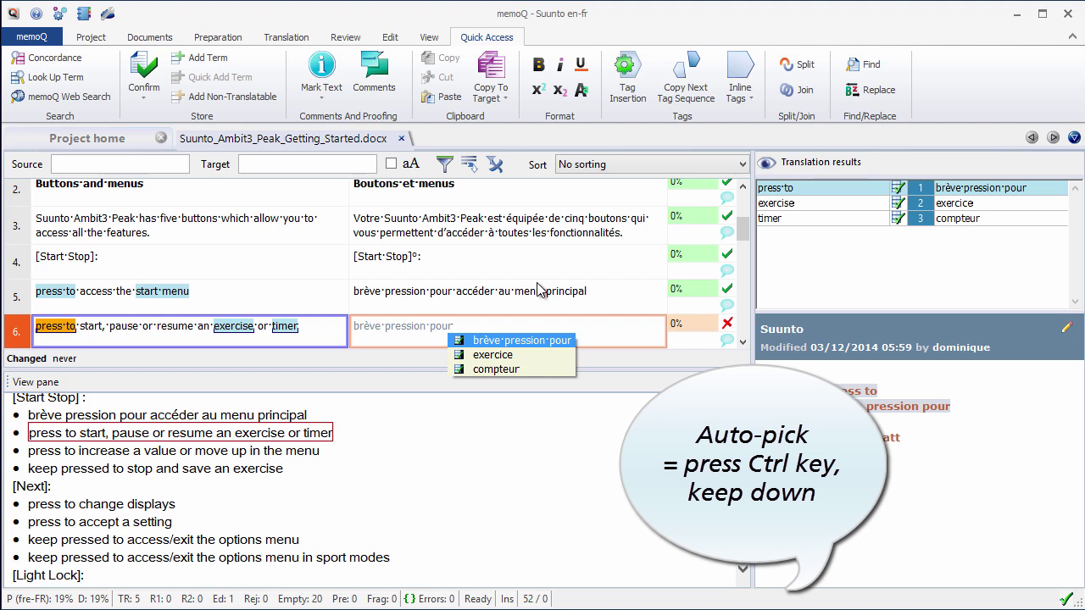
key(Up)
key(Up)
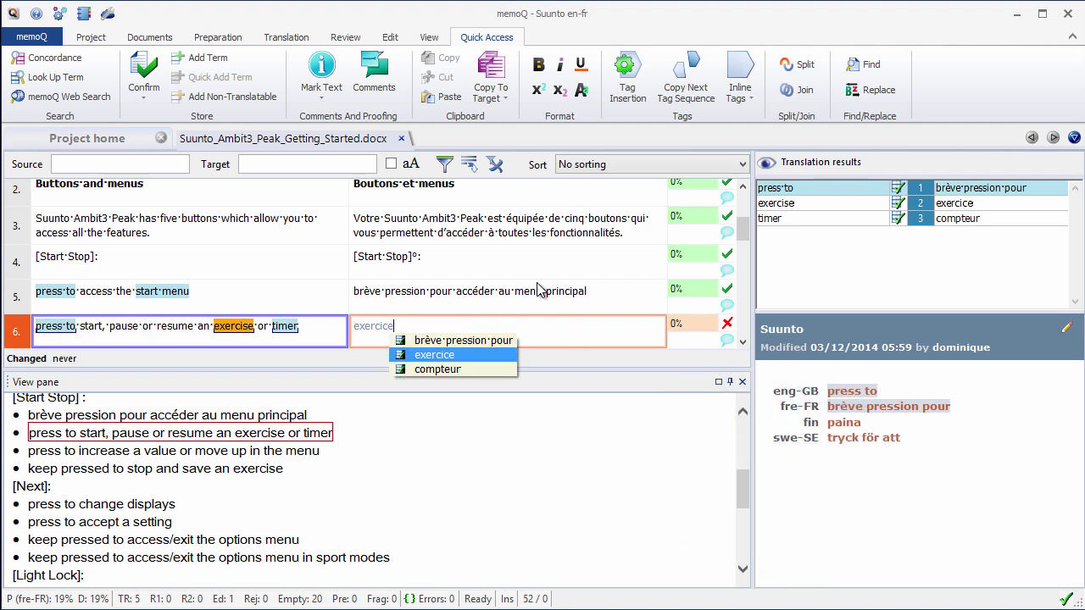
key(Up)
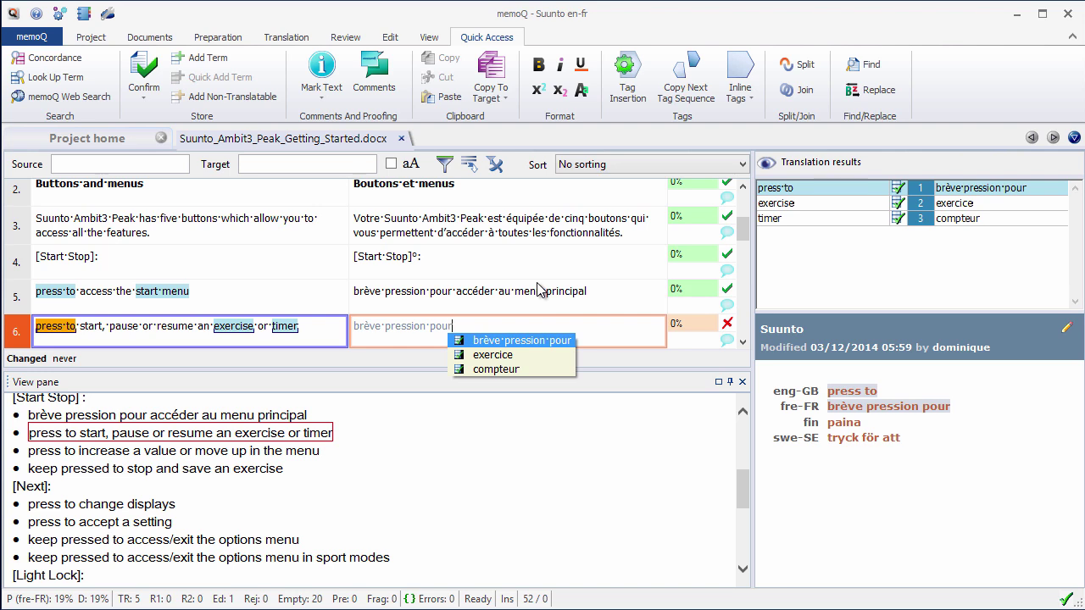
key(Return)
key(BackSpace)
key(BackSpace)
key(BackSpace)
key(BackSpace)
key(BackSpace)
key(BackSpace)
key(BackSpace)
key(BackSpace)
key(BackSpace)
key(BackSpace)
key(BackSpace)
key(BackSpace)
key(BackSpace)
key(BackSpace)
key(BackSpace)
key(BackSpace)
key(BackSpace)
key(BackSpace)
key(BackSpace)
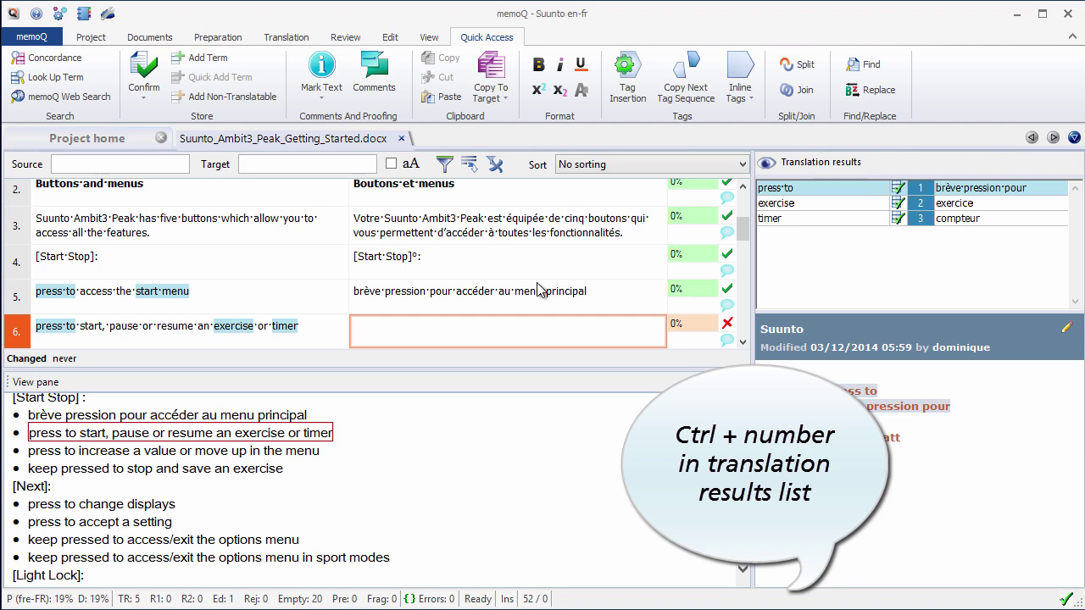
- Translate segment 6 as 'brève pression pour démarrer, mettre en pause ou reprendre un exercice ou un compteur'
key(ctrl+1)
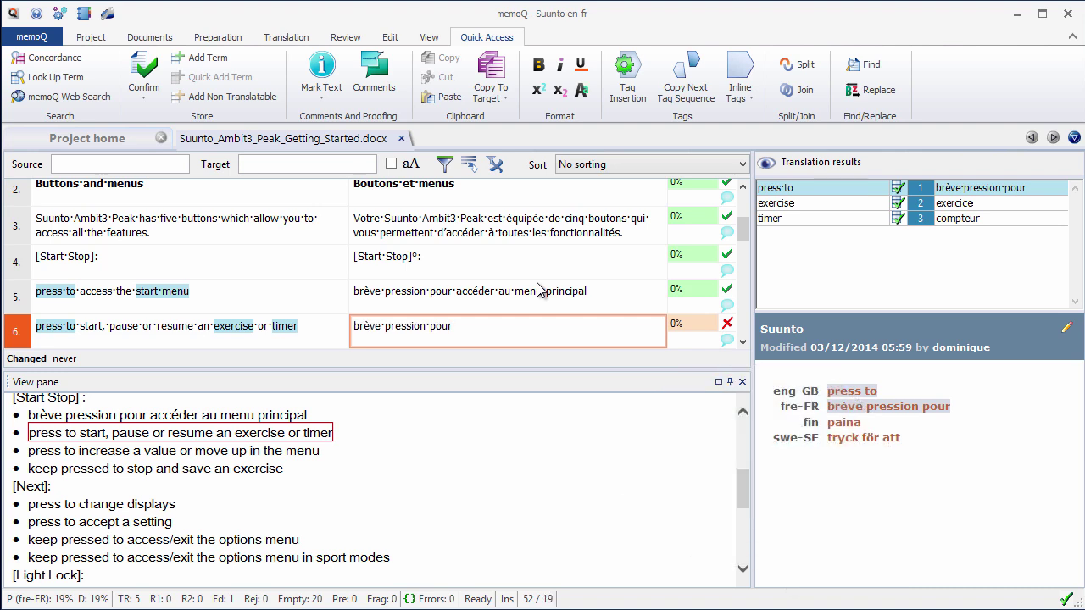
text(démarrer, mettre en pause ou reprendre un )
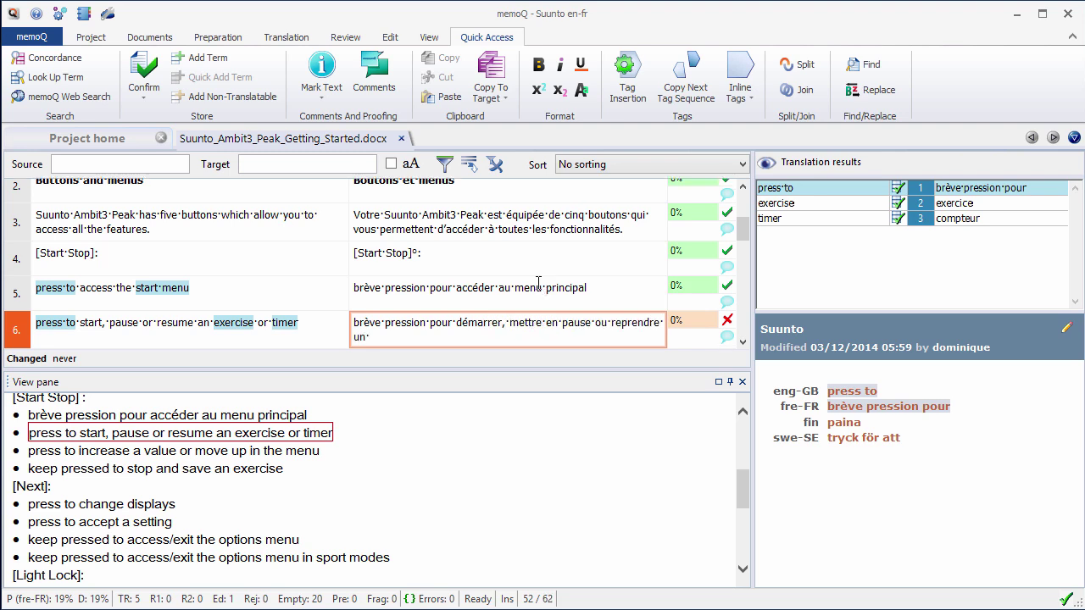
text(e)
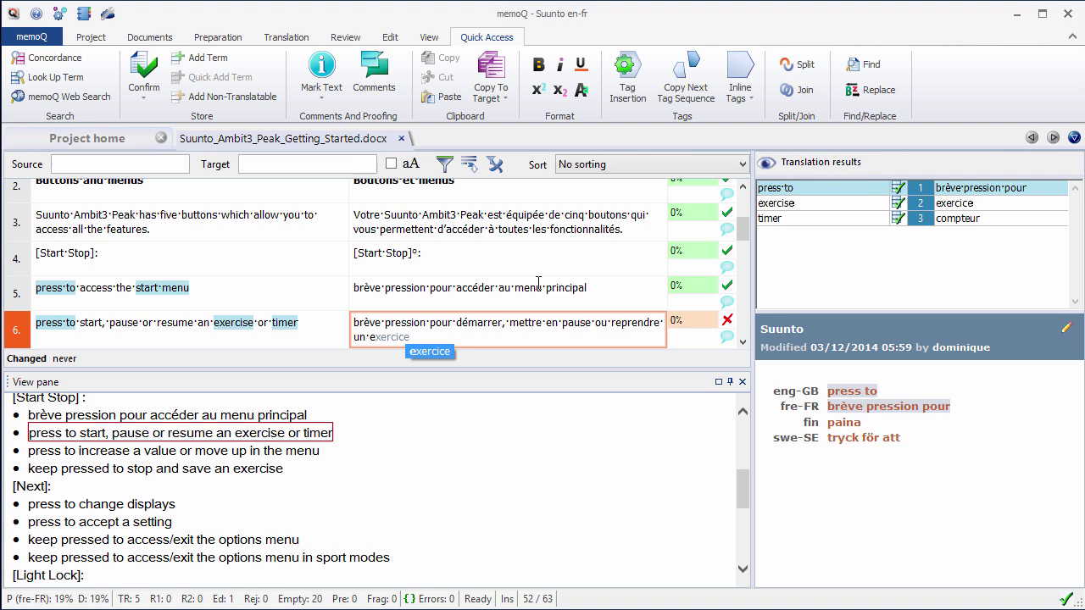
key(Return)
text(ou un )
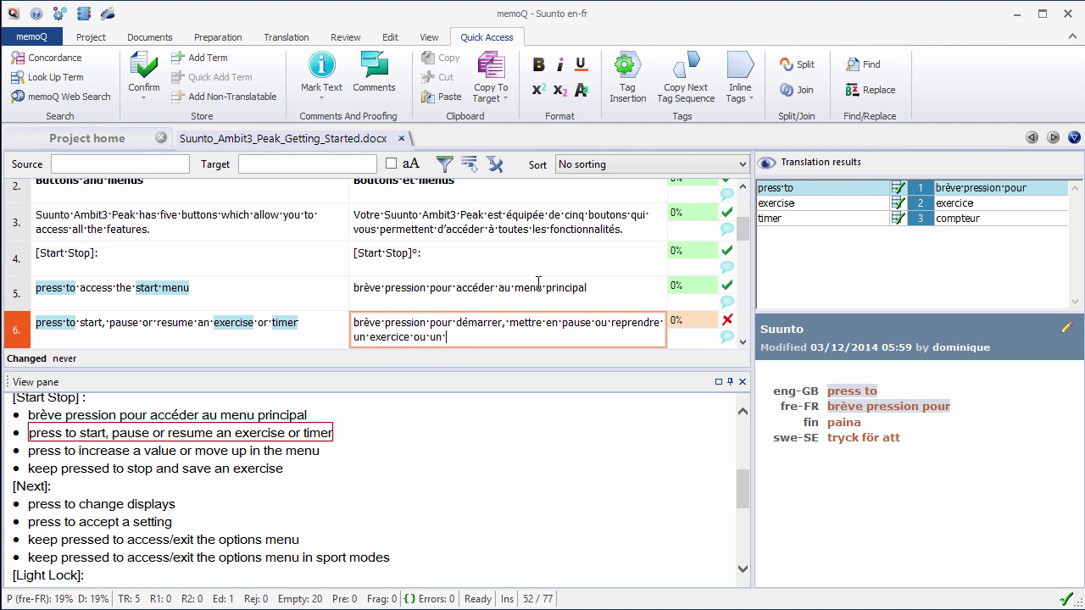
text(c)
key(Return)
key(ctrl+Return)
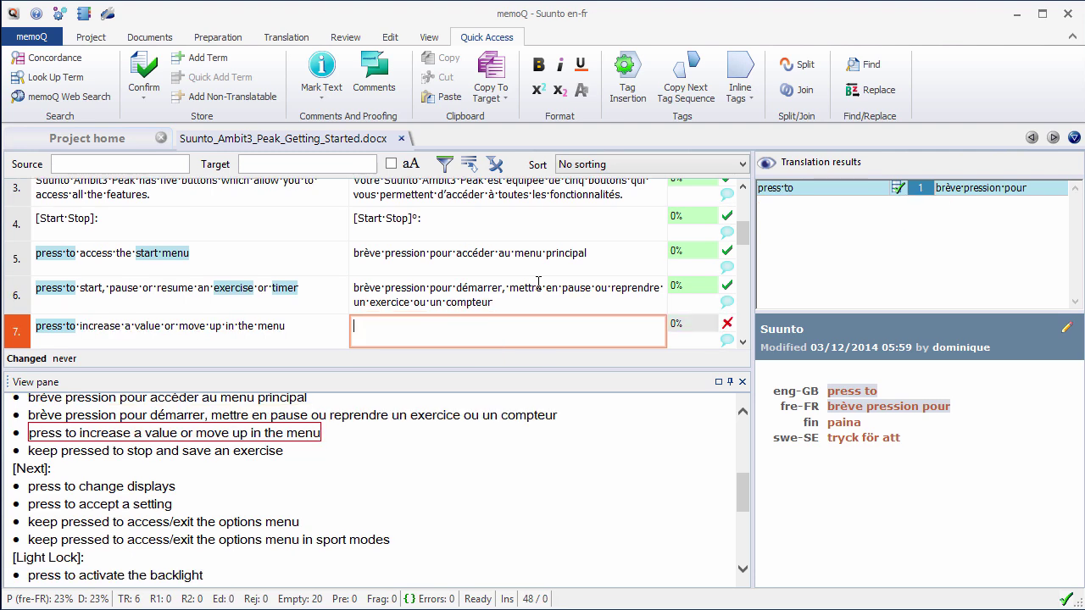
- Translate segment 7 as '…augmenter une valeur ou remonter dans le menu' and segment 8 with 'arrêter et enregistrer un'
key(ctrl+1)
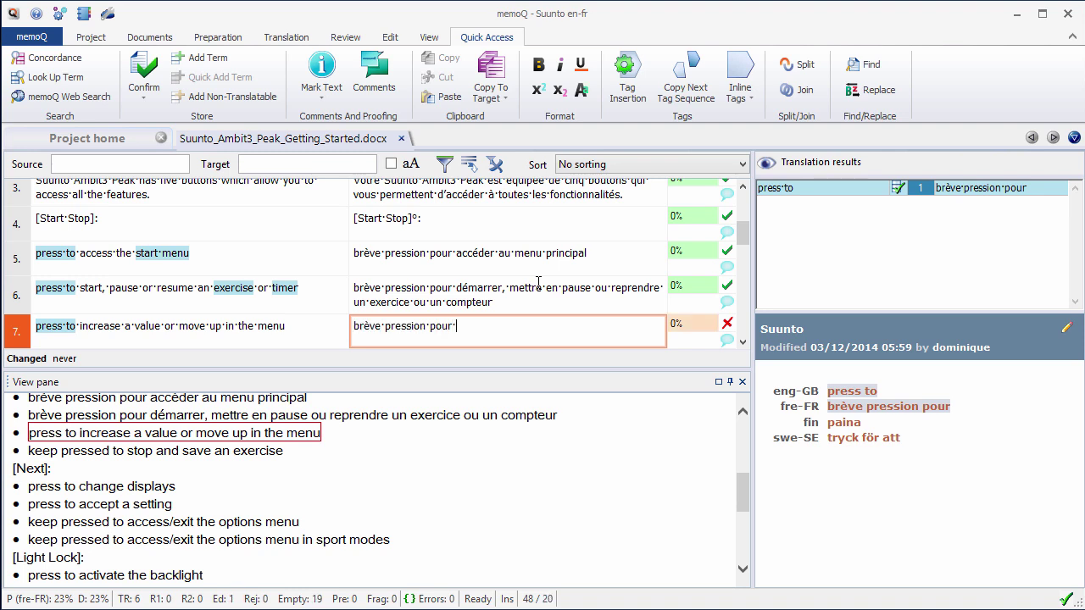
text(augmenter une valeur ou remonter dans le menu)
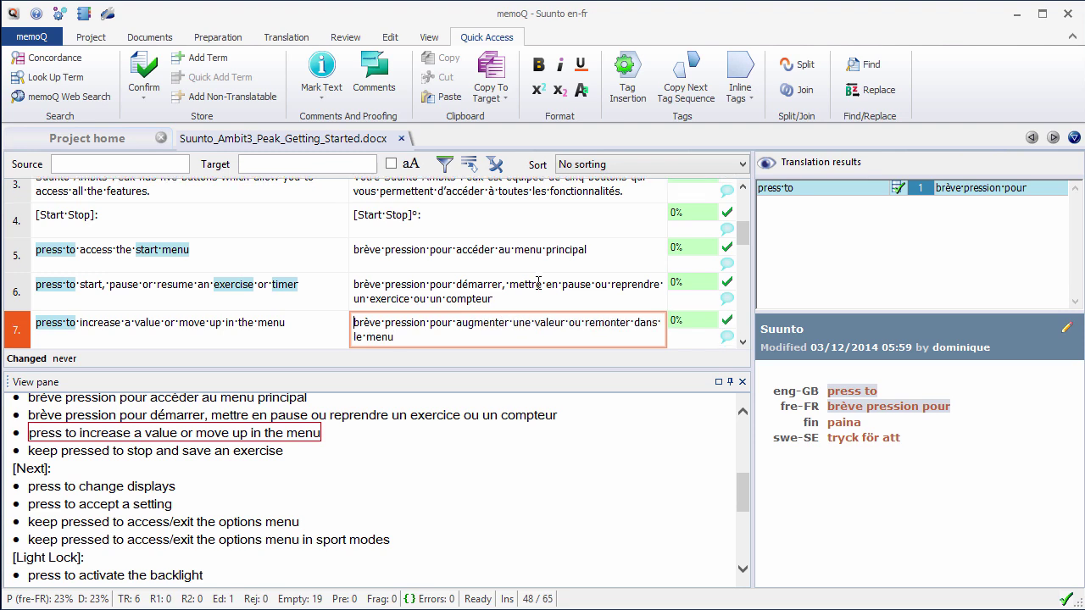
key(ctrl+Return)
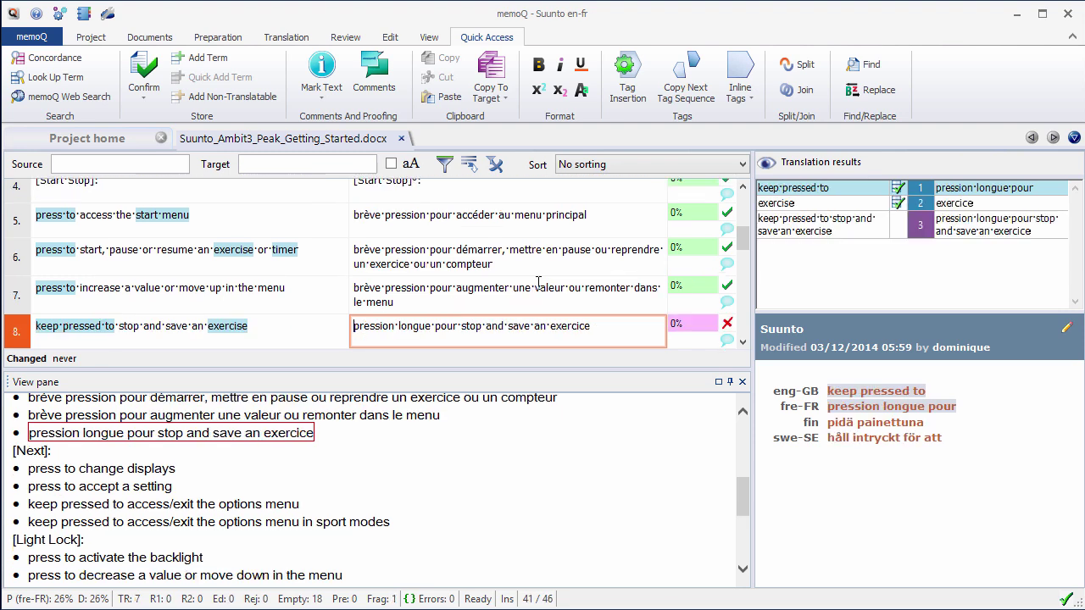
click(461, 328)
key(shift+Right)
key(shift+Right)
key(shift+Right)
key(shift+Right)
key(shift+Right)
key(shift+Right)
key(shift+Right)
key(shift+Right)
key(shift+Right)
key(shift+Right)
key(shift+Right)
key(shift+Right)
key(shift+Right)
key(shift+Right)
key(shift+Right)
key(shift+Right)
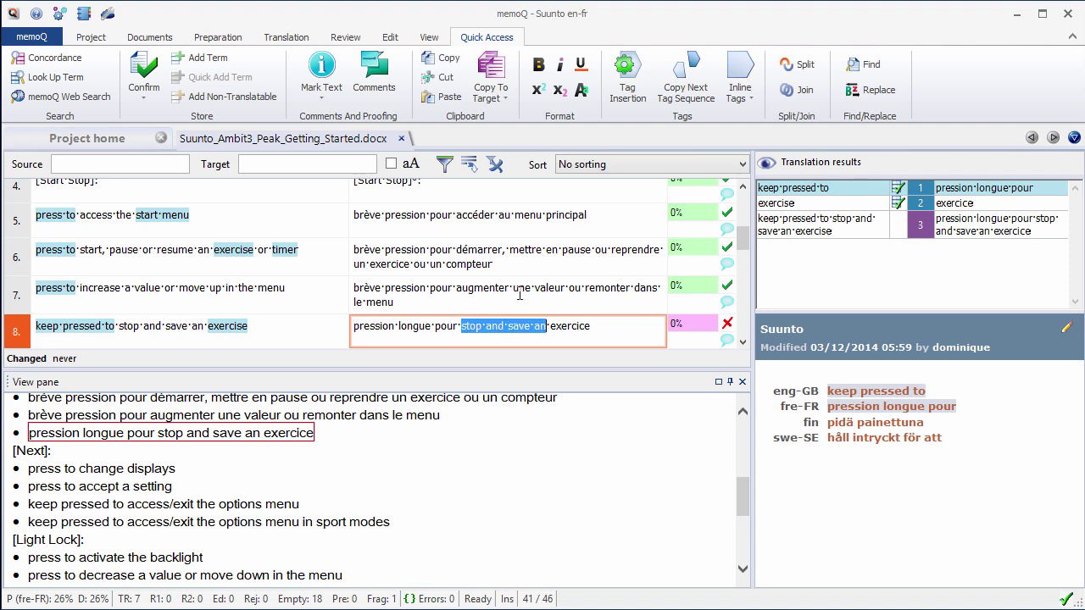
text(arrêter et enregistrer un)
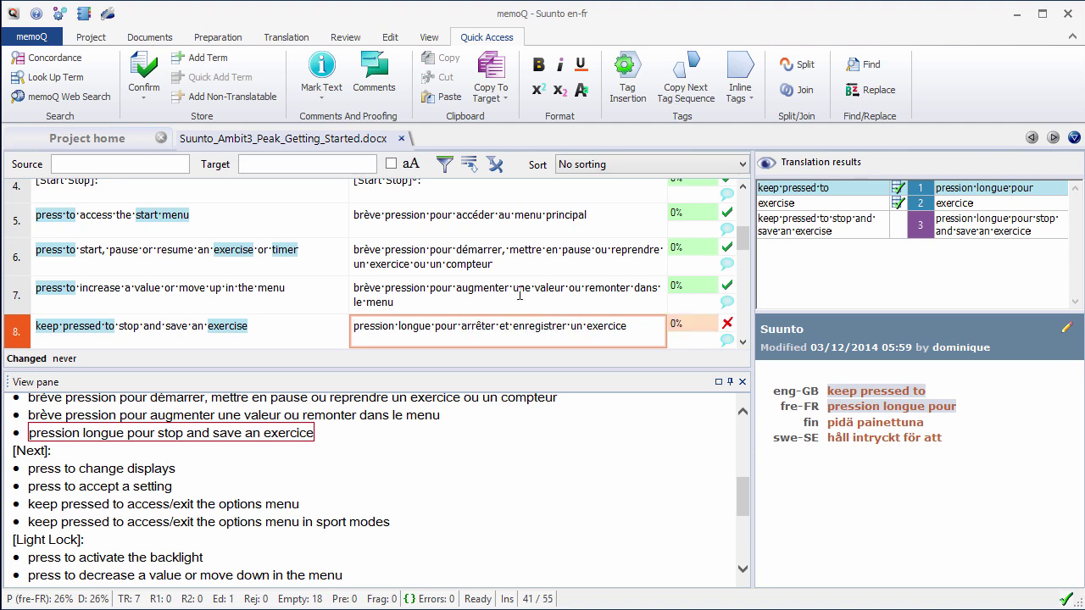
key(ctrl+Return)
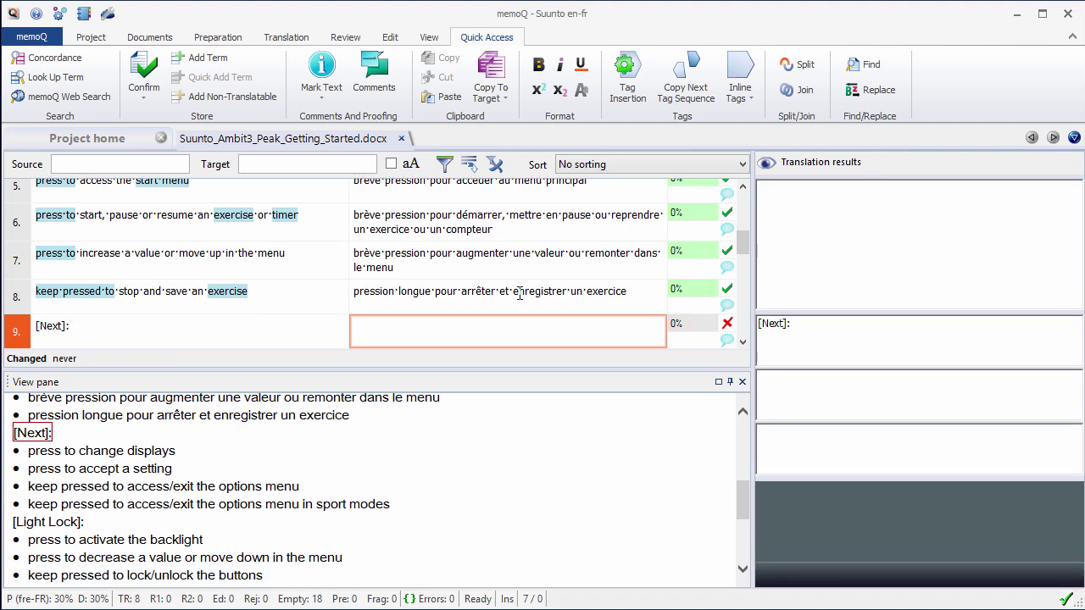
- Confirm segment 9 as '[Next]:', then segments 10–11 as 'brève pression pour changer d’affichage' / 'accepter un réglage'
key(ctrl+Insert)
key(ctrl+Return)
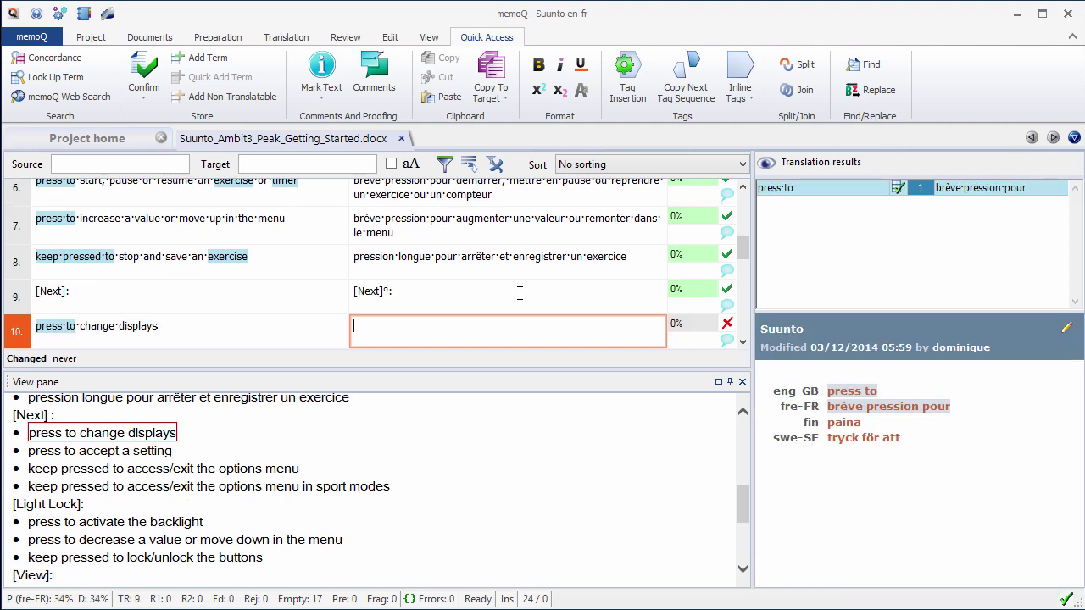
key(ctrl+1)
text(changer d’affichage)
key(ctrl+Return)
key(ctrl+1)
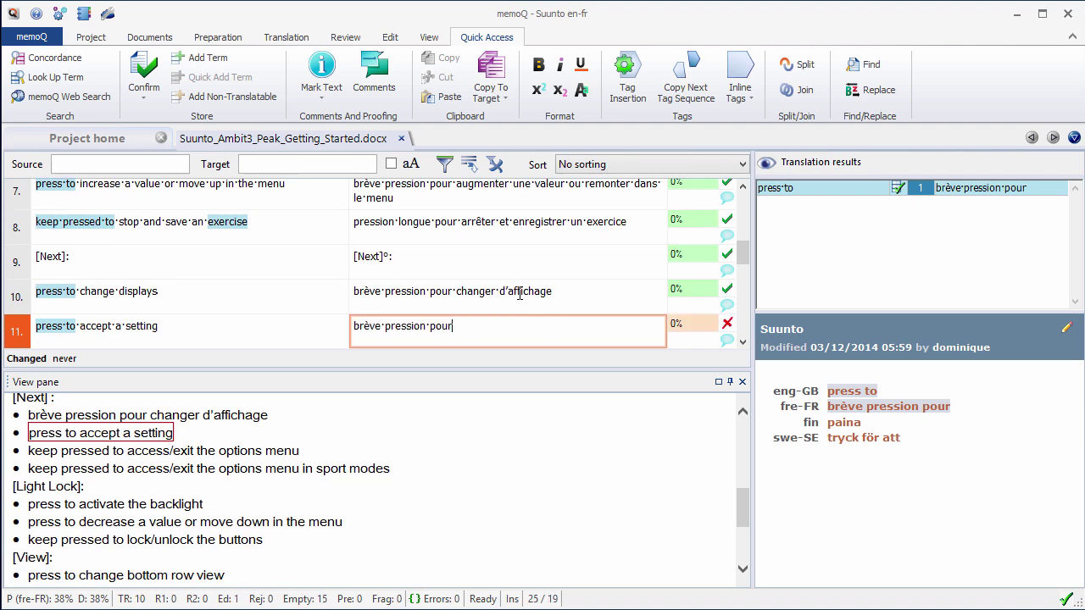
text(accepter un réglage)
key(ctrl+Return)
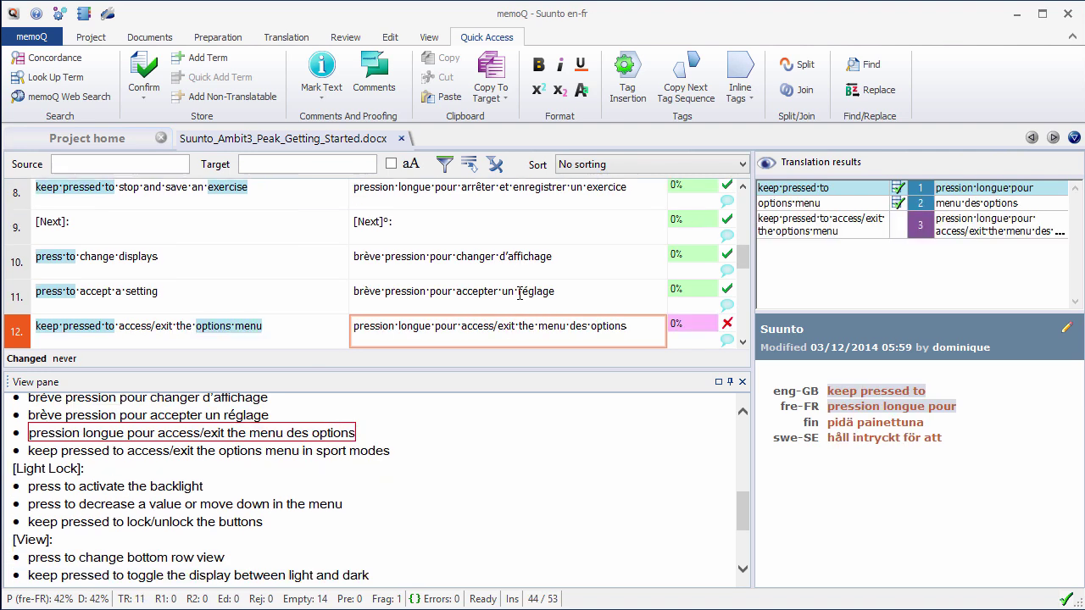
- Translate segment 12 as 'accéder au menu des options ou le quitter' and confirm it
click(461, 327)
key(ctrl+shift+Right)
key(ctrl+shift+Right)
key(ctrl+shift+Right)
text(accéder au menu des )
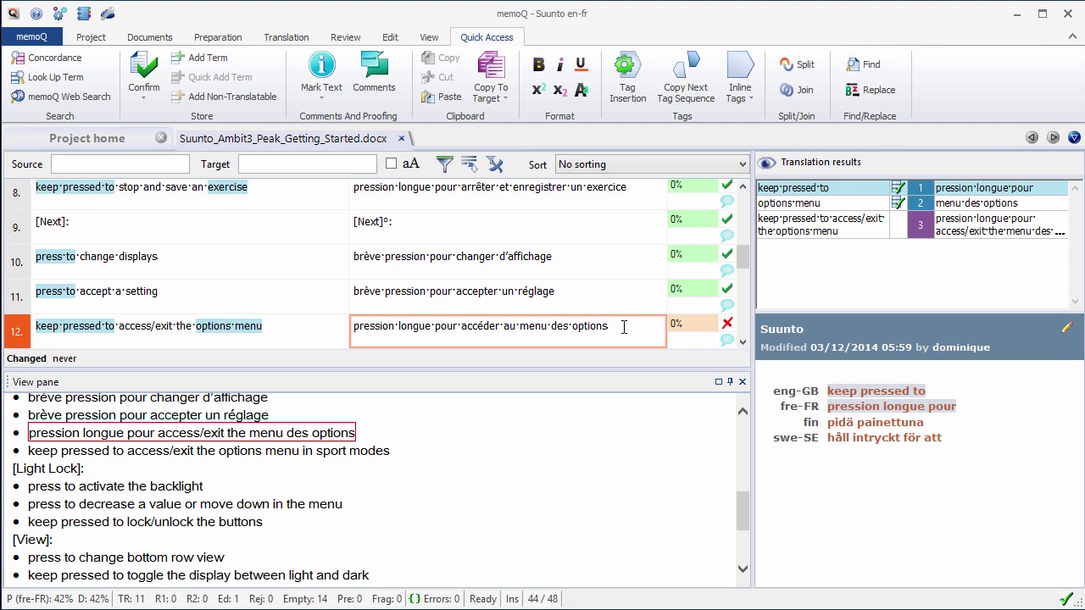
text(options ou le quitter)
key(ctrl+Return)
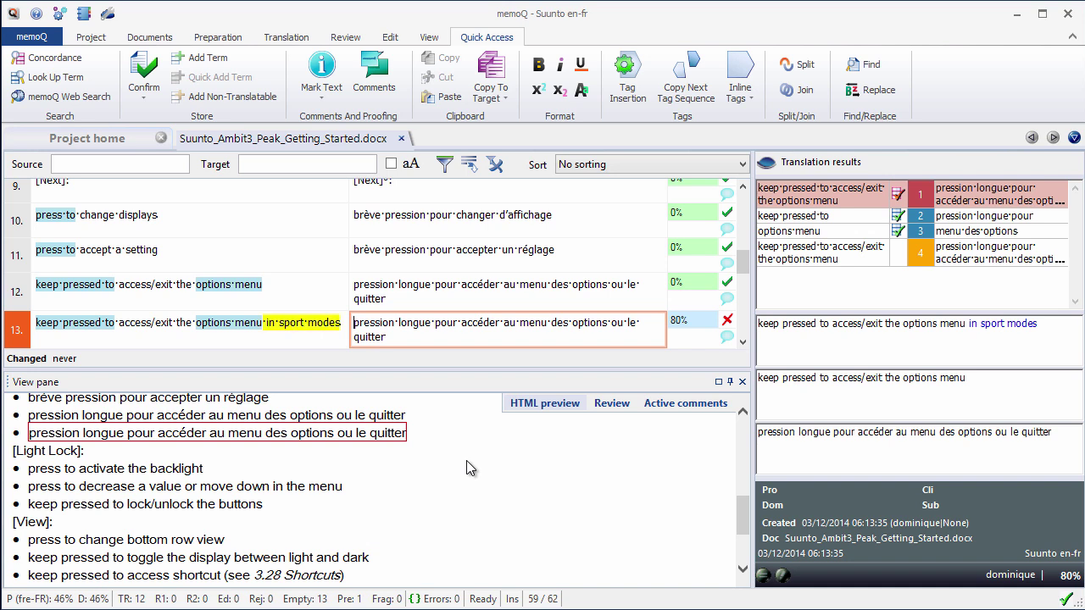
- Append 'dans les modes sportifs' to segment 13's translation and confirm it
click(401, 335)
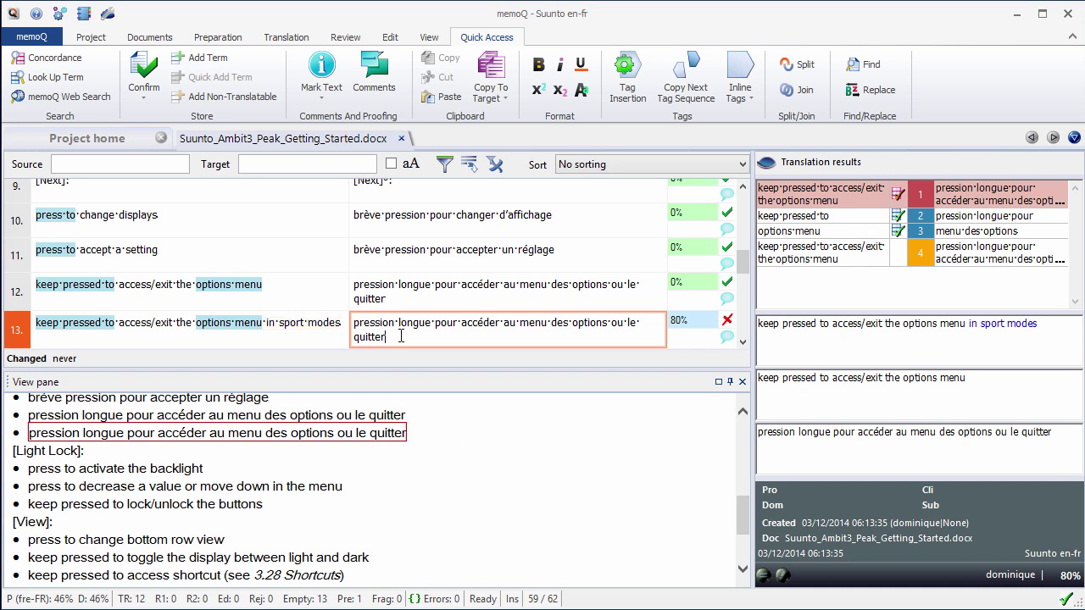
text(dans les modes sportifs)
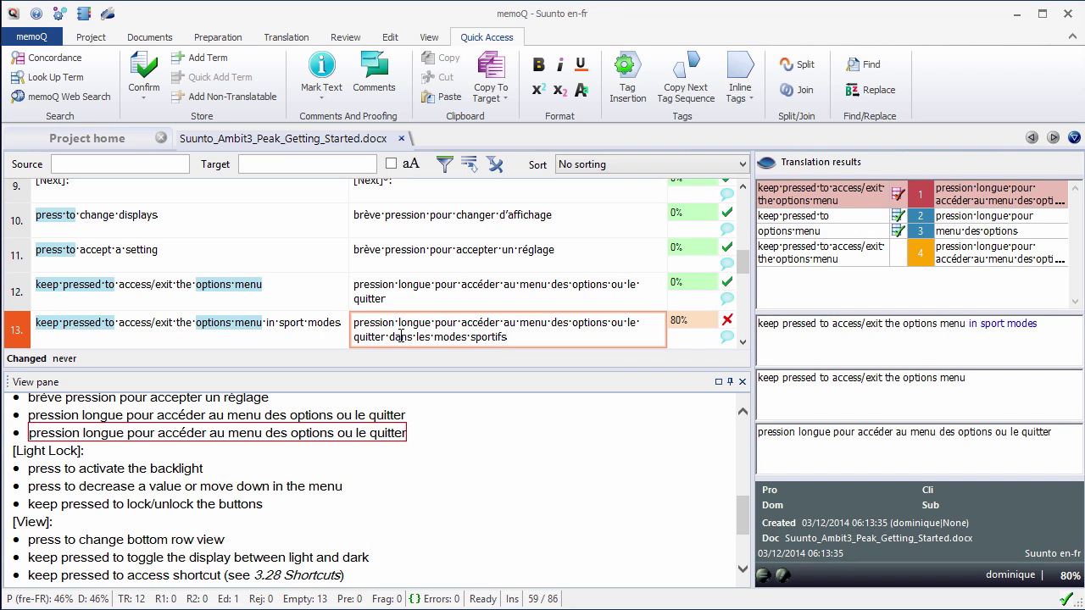
key(ctrl+Return)
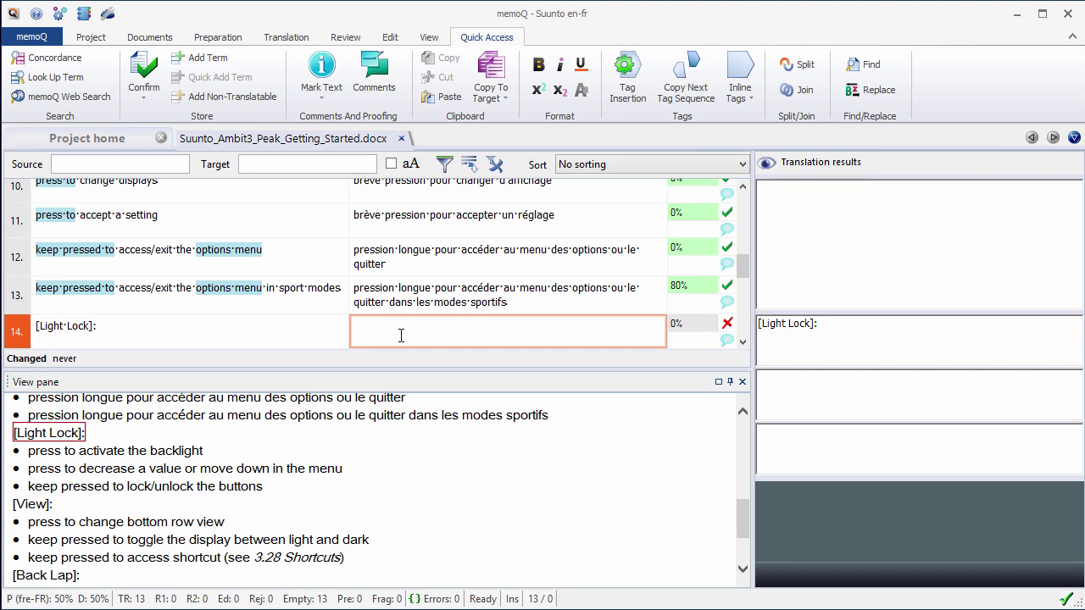
- Set Active Row to In The Middle (Left/Right) and minimise the ribbon
click(429, 38)
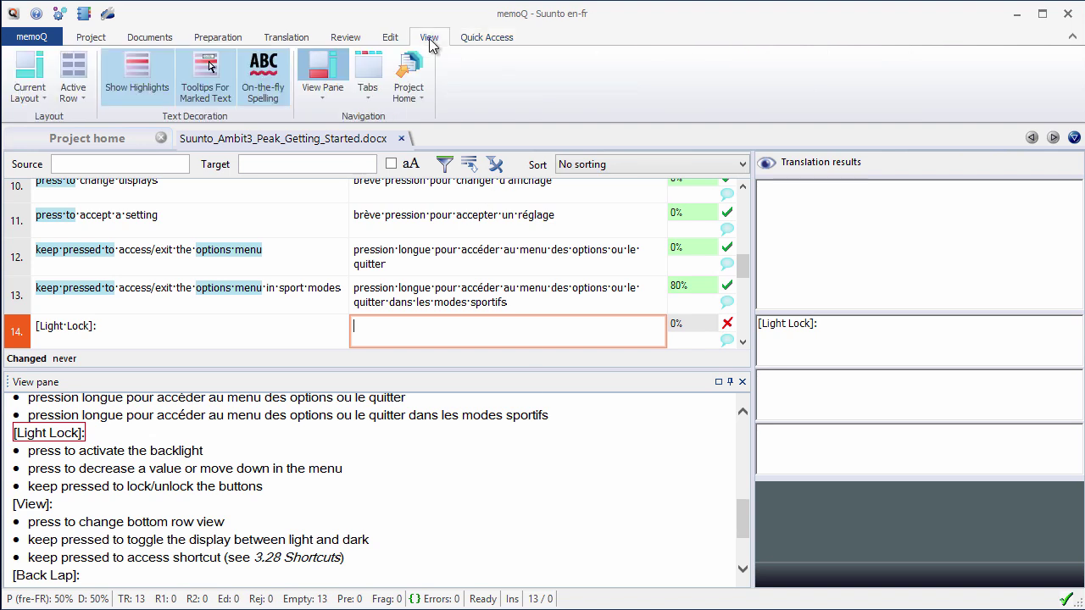
click(82, 93)
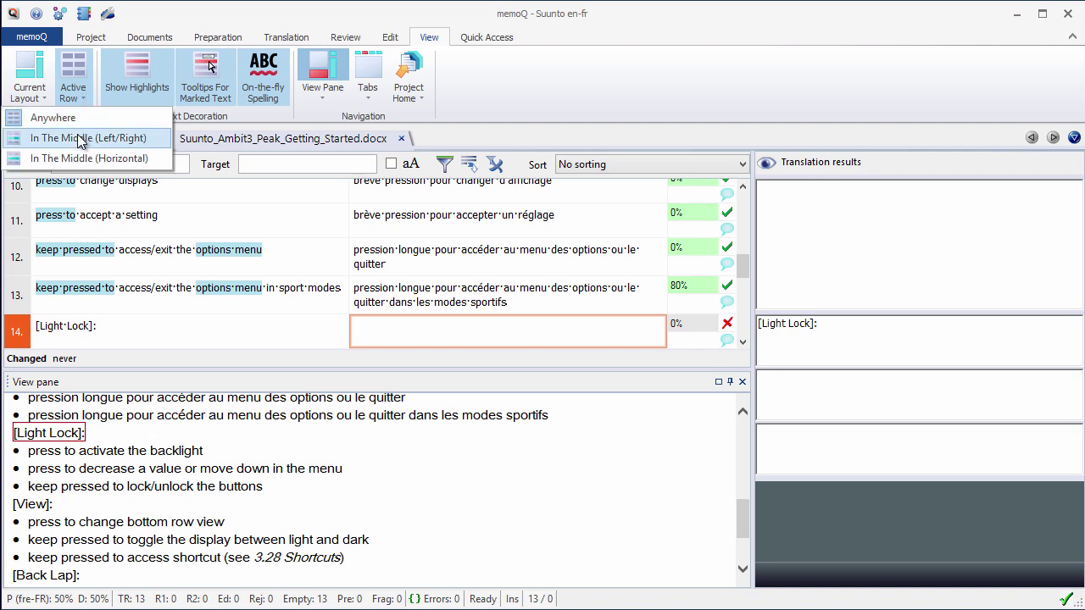
click(82, 139)
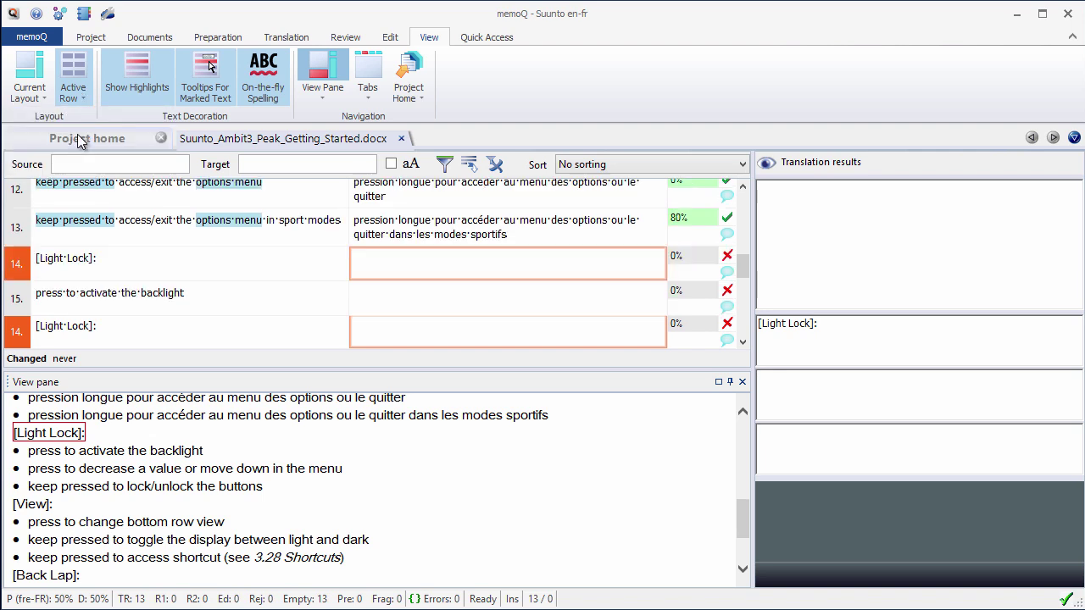
click(488, 38)
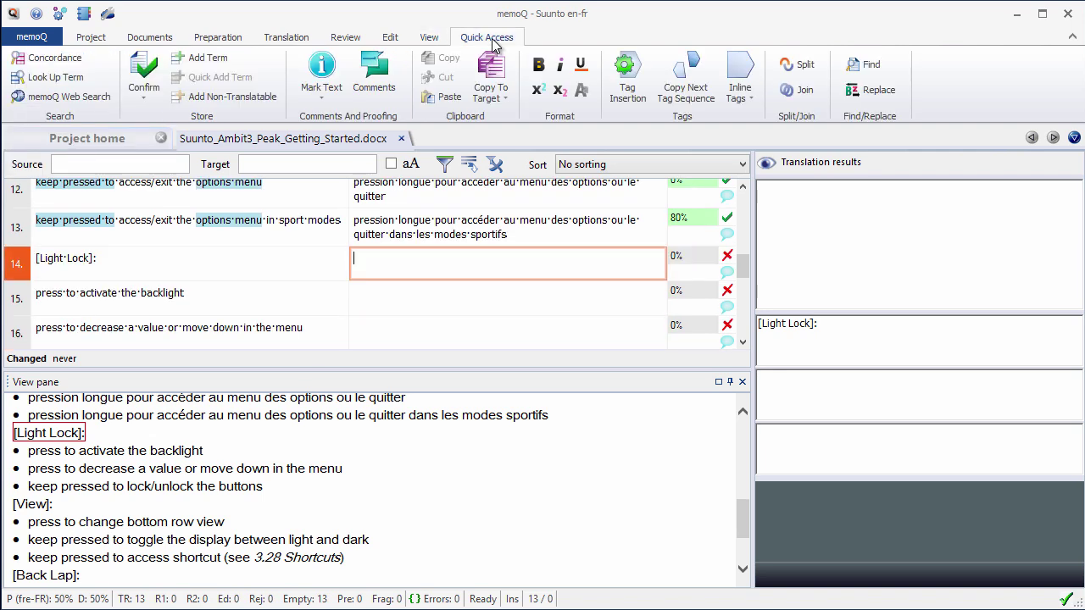
click(1072, 42)
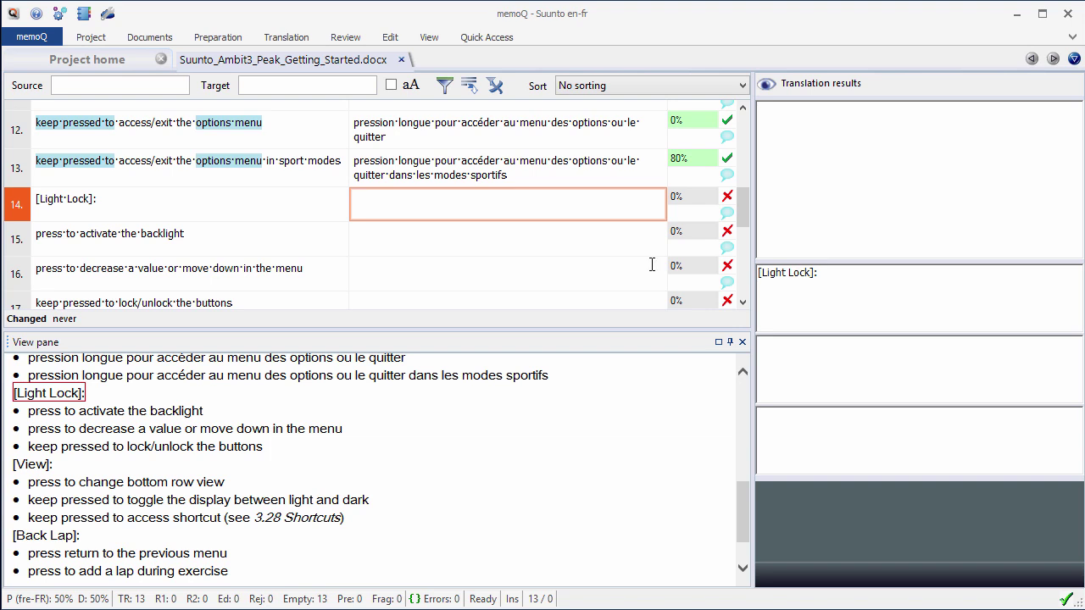
- Copy the Light Lock heading source to target, confirm it, and enter 'activer le' in the next row
key(ctrl+shift+s)
key(ctrl+Return)
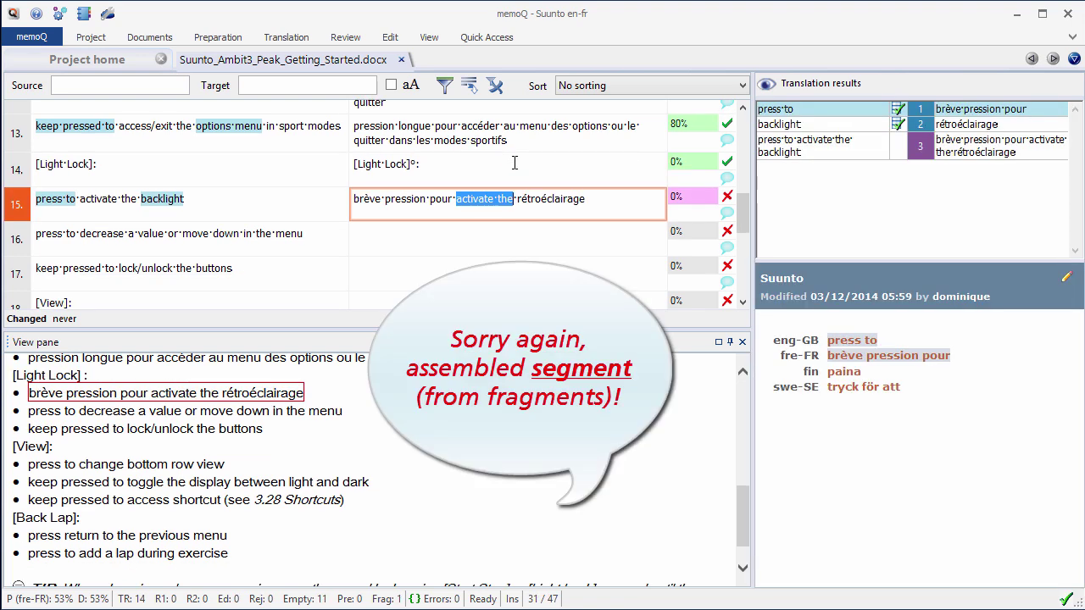
text(activer le)
key(ctrl+Return)
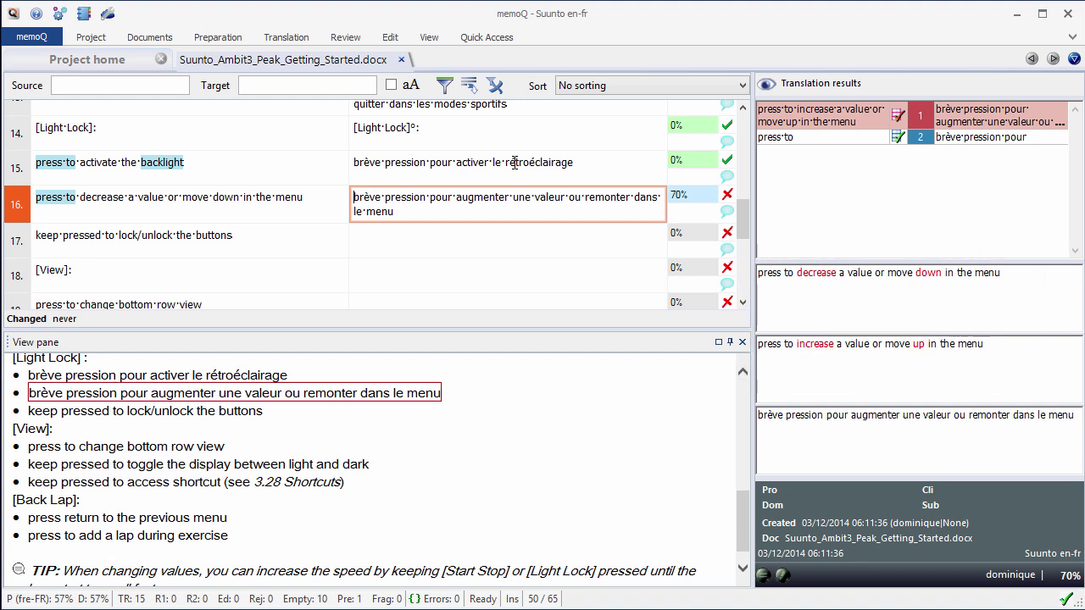
- Edit segment 16 to 'diminuer une valeur ou descendre dans le menu' and confirm it
click(457, 197)
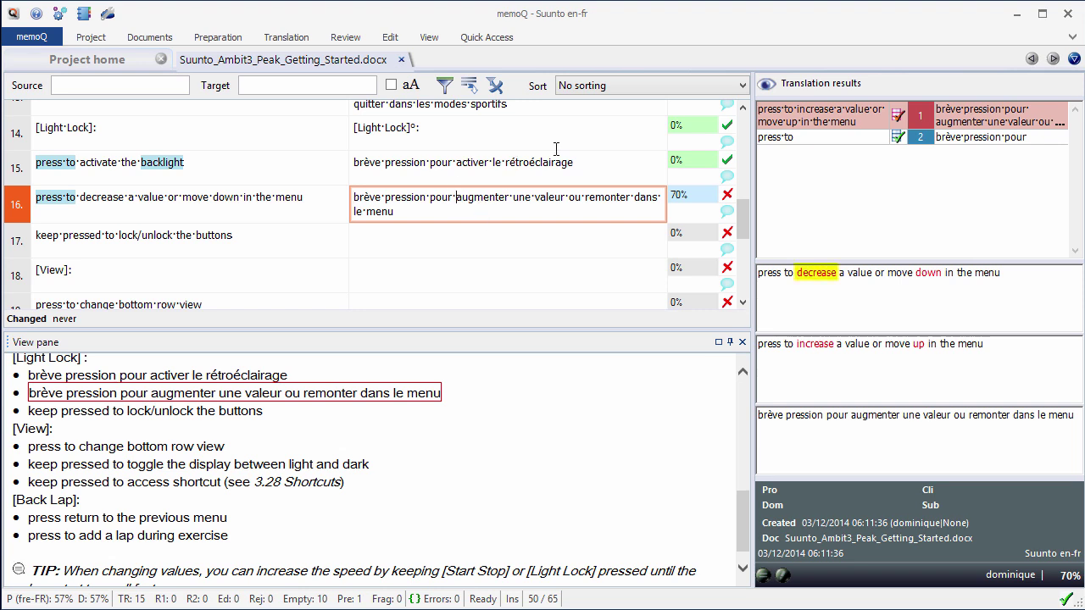
key(shift+Right)
key(shift+Right)
key(shift+Right)
key(shift+Right)
key(shift+Right)
key(shift+Right)
key(shift+Right)
key(shift+Right)
key(shift+Left)
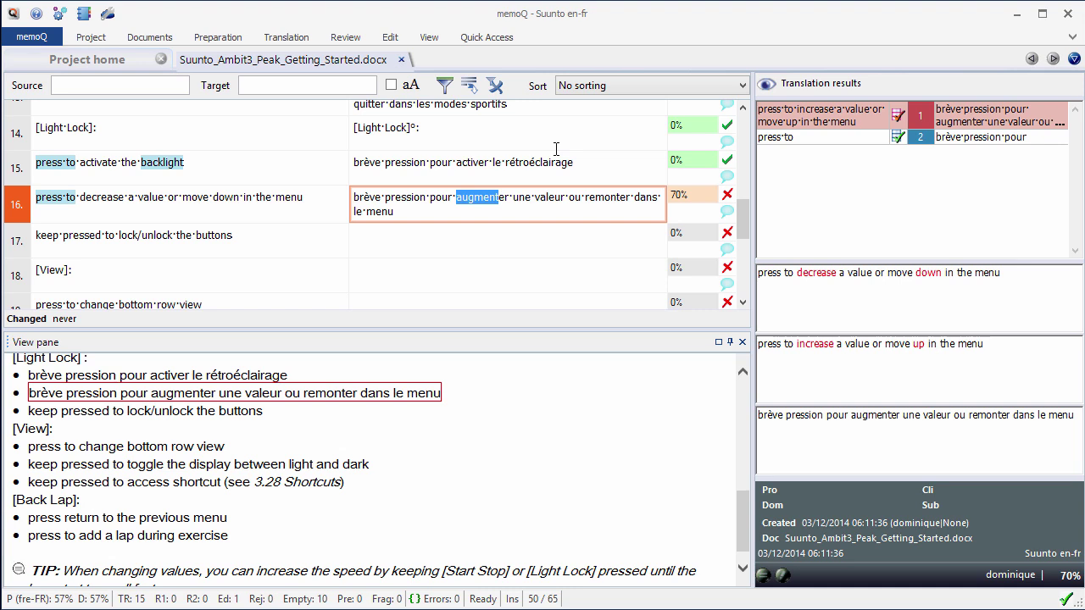
text(diminu)
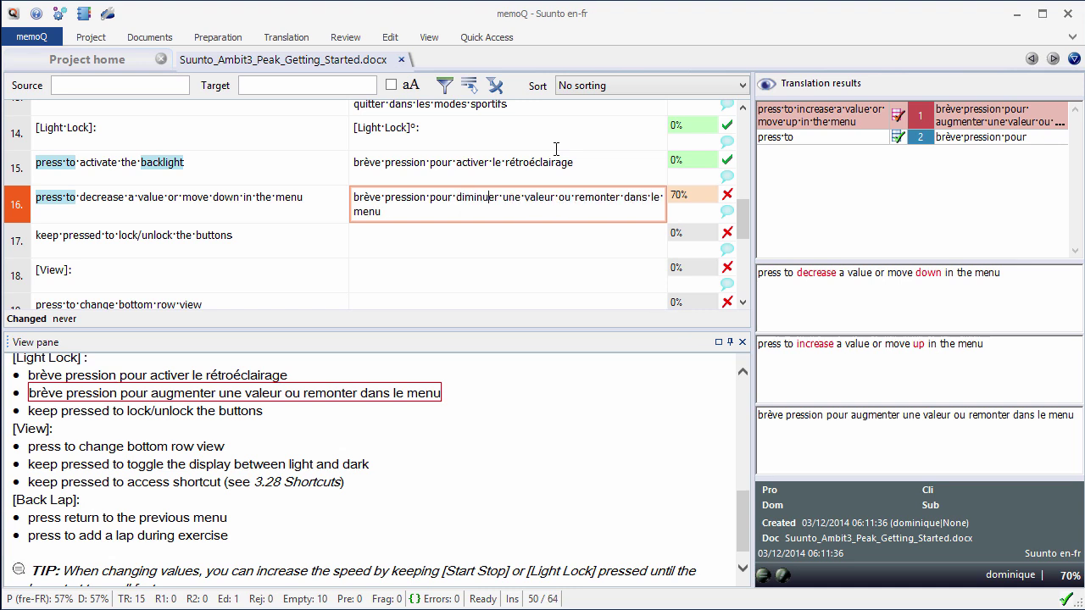
click(576, 197)
key(shift+Right)
key(shift+Right)
key(shift+Right)
key(shift+Right)
key(shift+Right)
key(shift+Right)
key(shift+Right)
key(shift+Right)
text(descendre)
key(ctrl+Return)
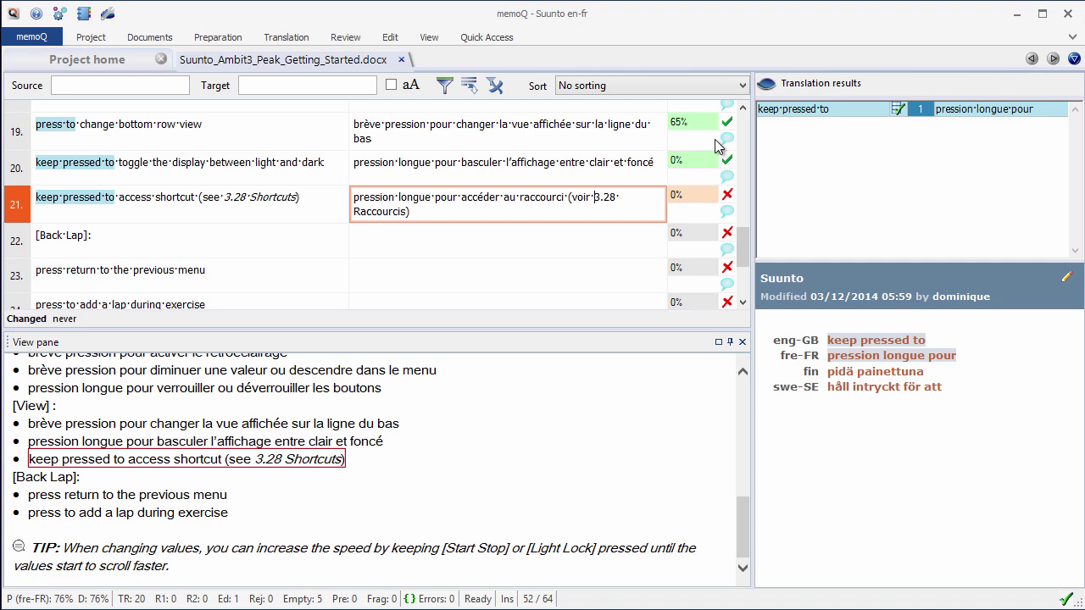
- Make '3.28 Raccourcis' italic in segment 21 and confirm the segment
key(ctrl+shift+Left)
key(ctrl+shift+Left)
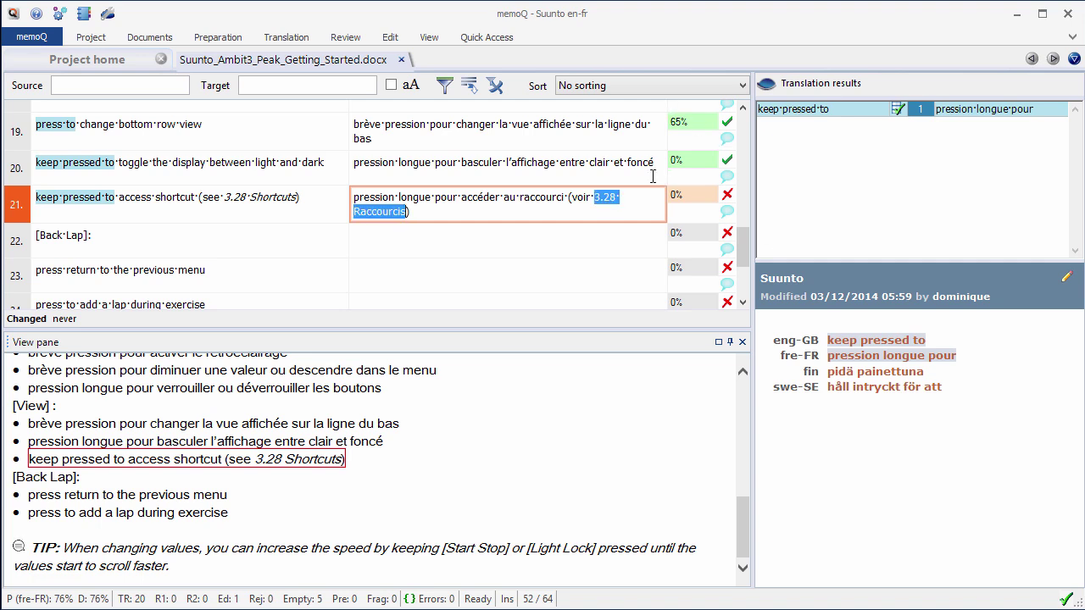
click(488, 39)
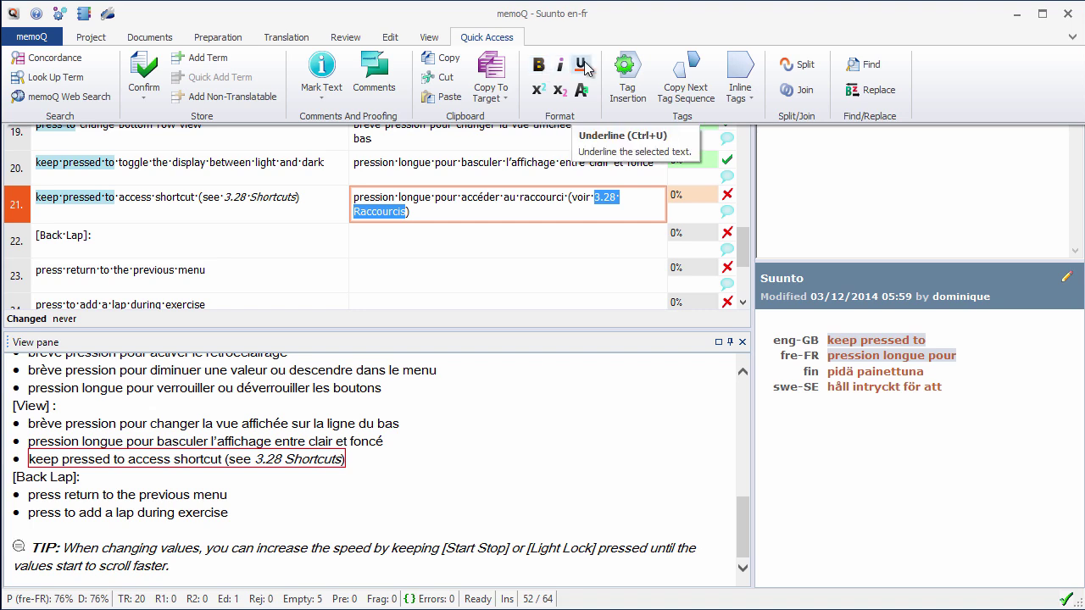
key(ctrl+i)
key(ctrl+Return)
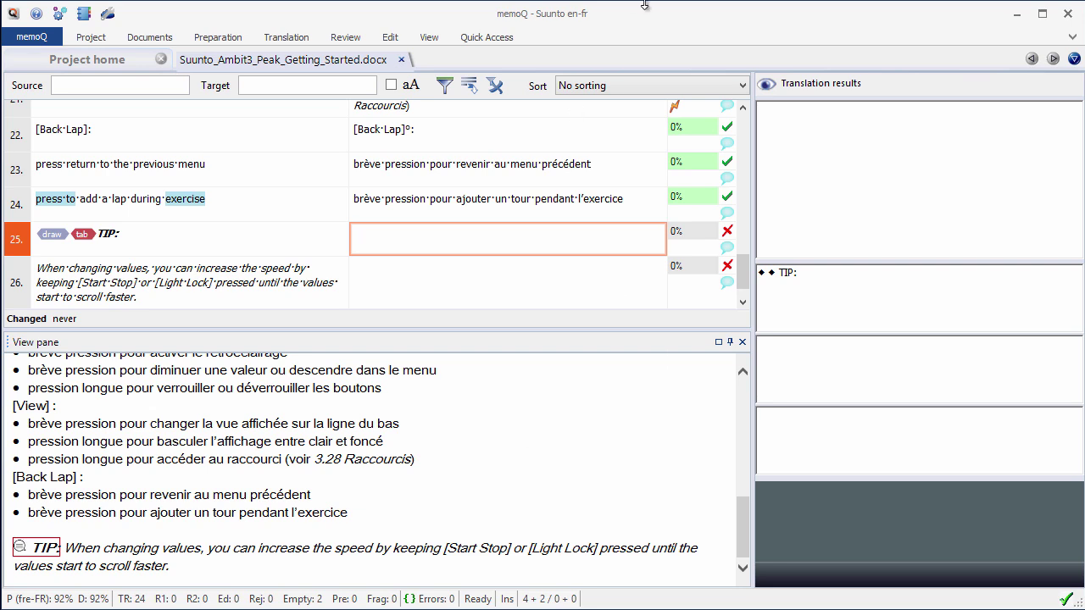
- Translate the TIP heading as 'CONSEIL :' with its tags, paste the French tip, and confirm both
click(480, 39)
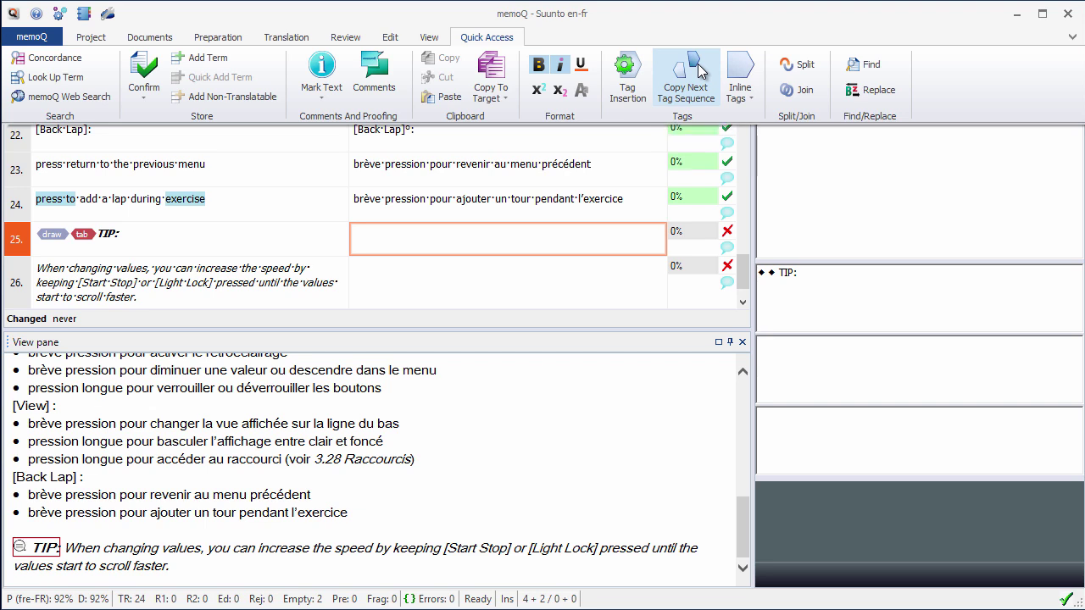
click(699, 68)
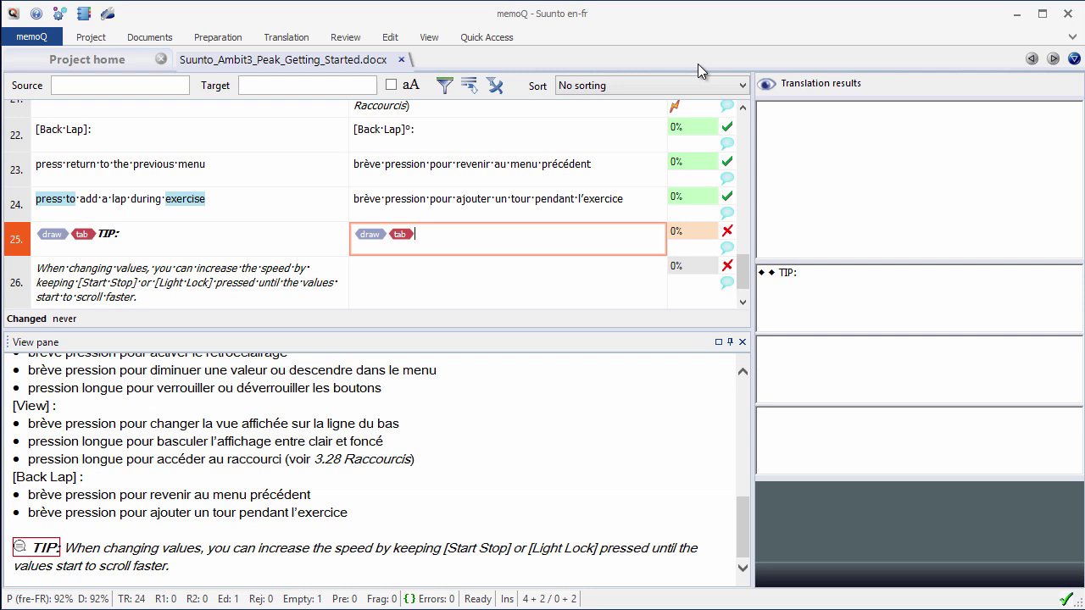
text(CONSEIL :)
key(ctrl+Return)
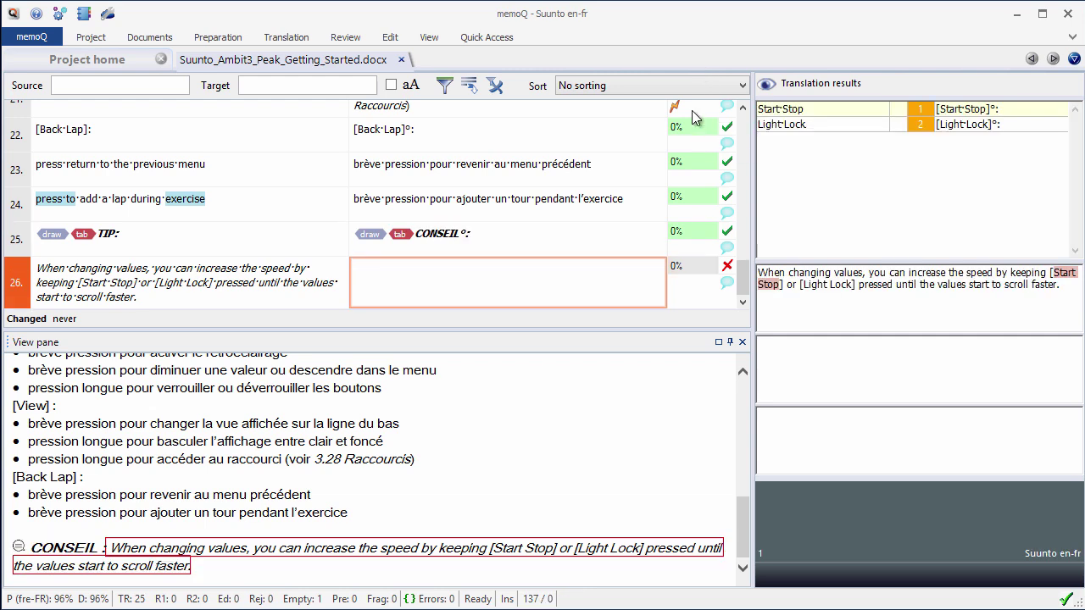
text(Lorsque vous modifiez des valeurs, vous pouvez augmenter la vitesse en maintenant le bouton [Start Stop] ou [Light Lock] enfoncé jusqu’à ce que les valeurs commencent à défiler plus rapidement.)
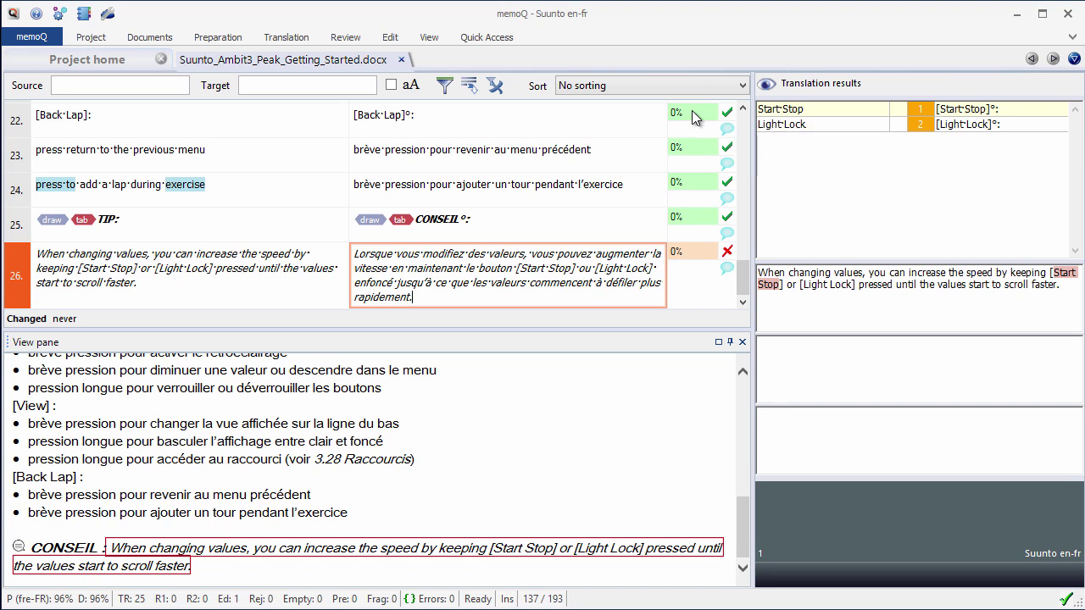
key(ctrl+Return)
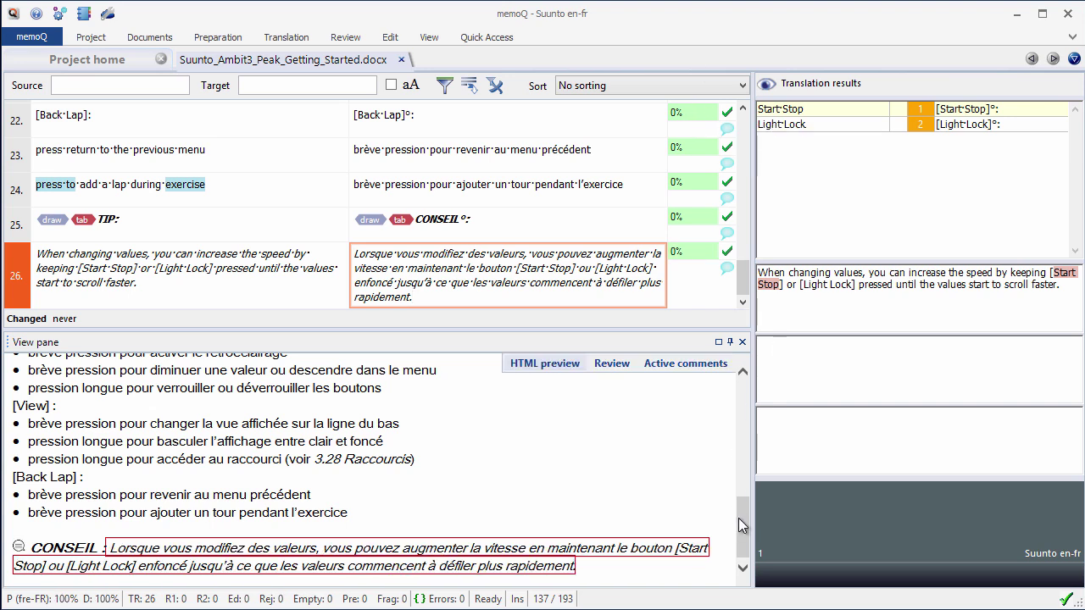
- Enlarge the preview pane to check the French text, then restore the translation grid
drag(746, 532, 740, 371)
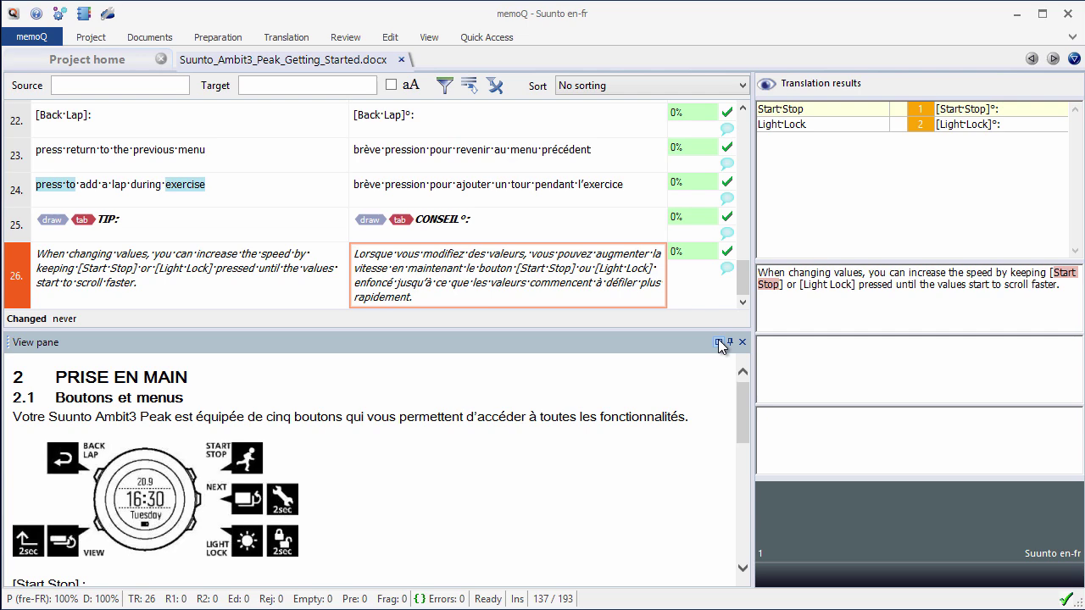
click(719, 342)
click(718, 107)
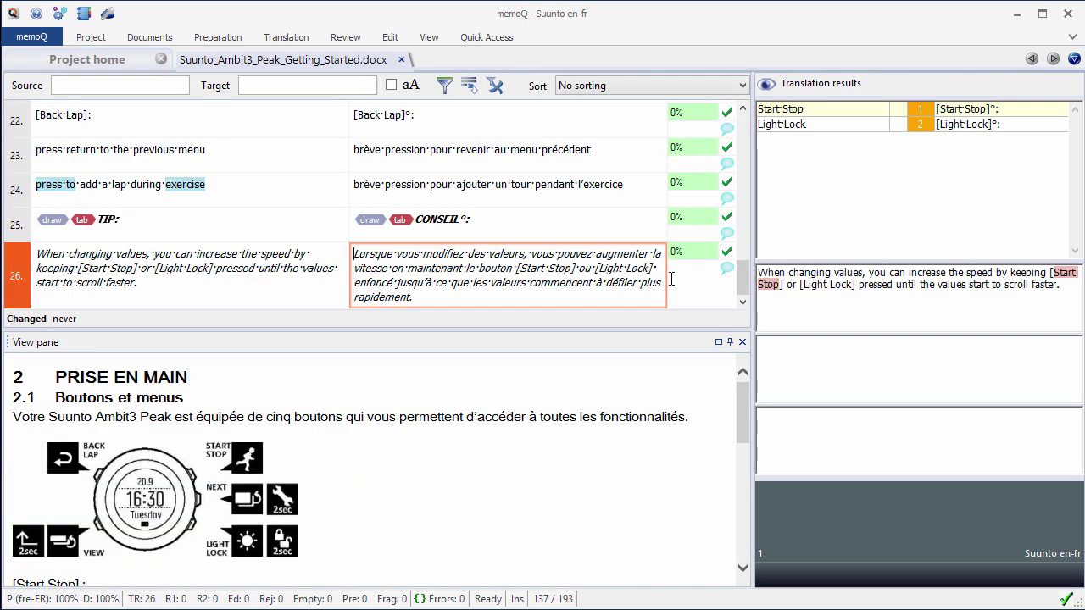
- Export the translated document to its stored path as a Word file
click(150, 38)
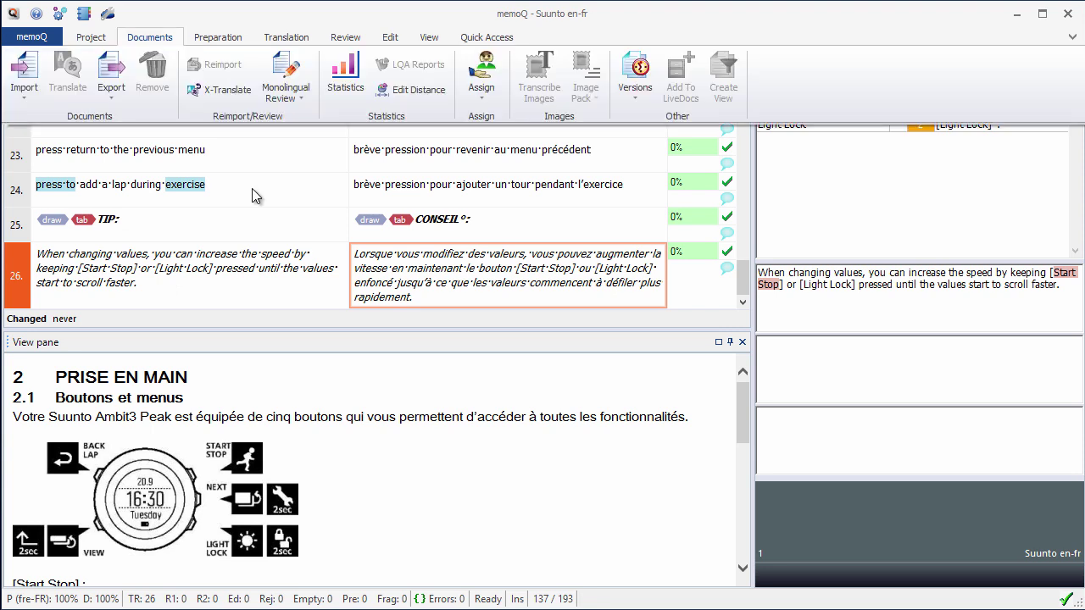
click(110, 93)
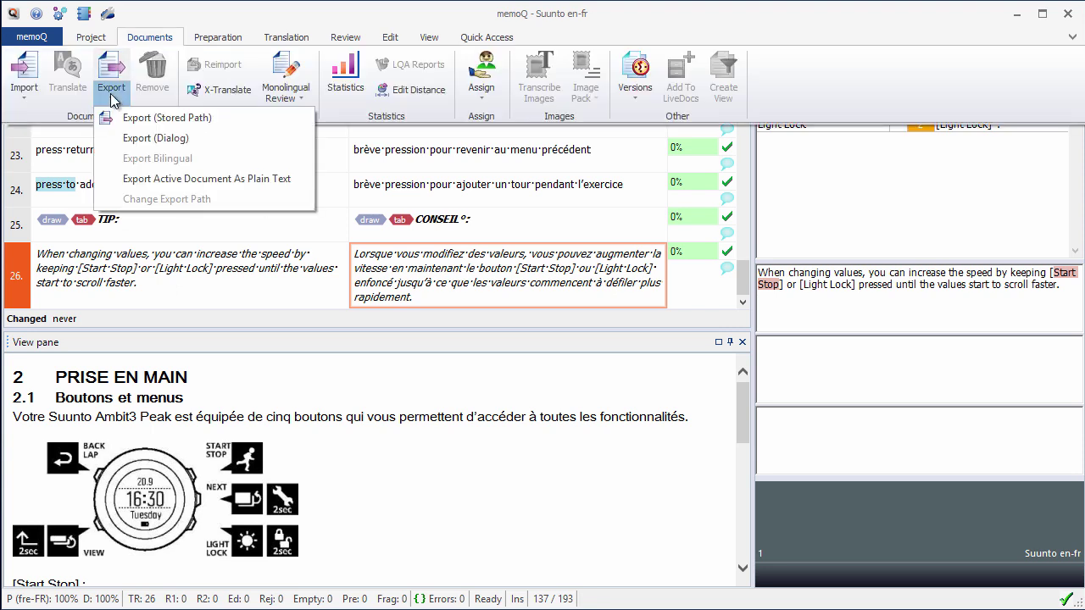
click(149, 121)
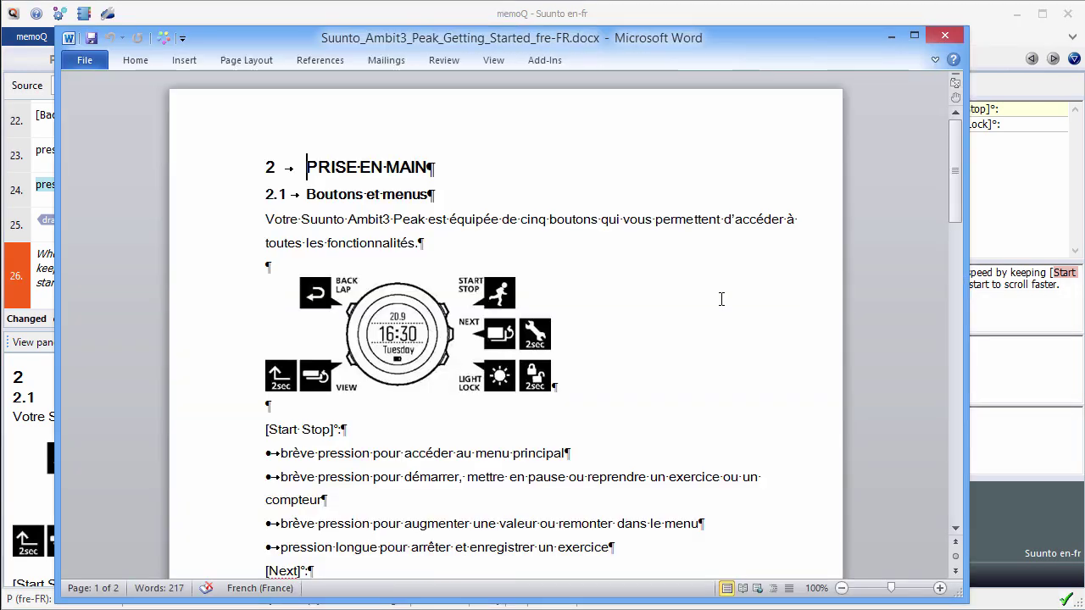
- Scroll down through the French Suunto guide in Word
key(Down)
key(Down)
key(Down)
key(Down)
key(Down)
key(Down)
key(Down)
key(Down)
key(Down)
key(Down)
key(Down)
key(Down)
key(Down)
key(Down)
key(Down)
key(Down)
key(Down)
key(Down)
key(Down)
key(Down)
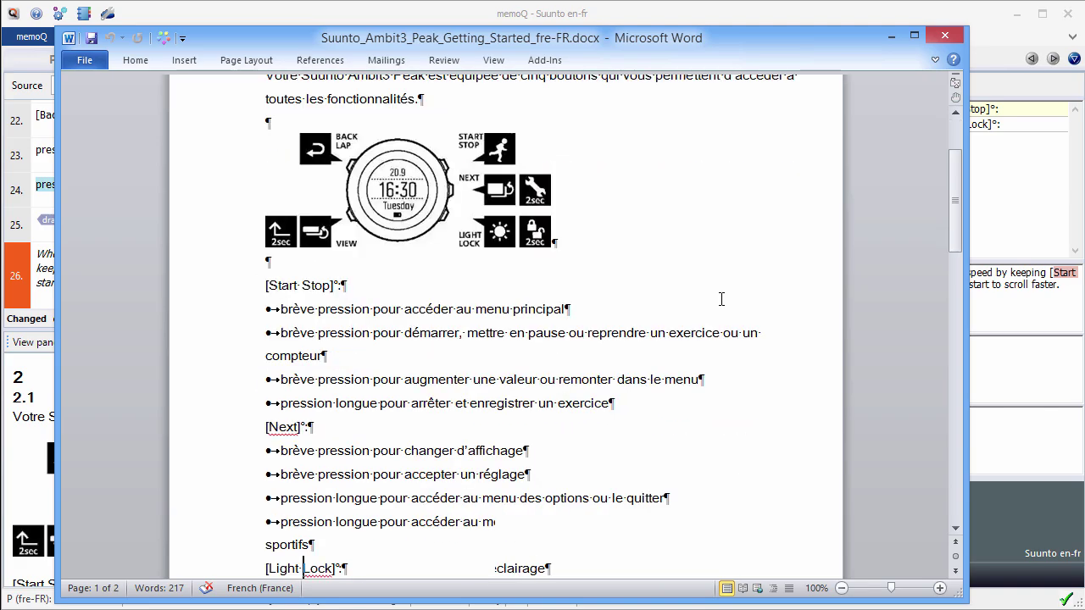